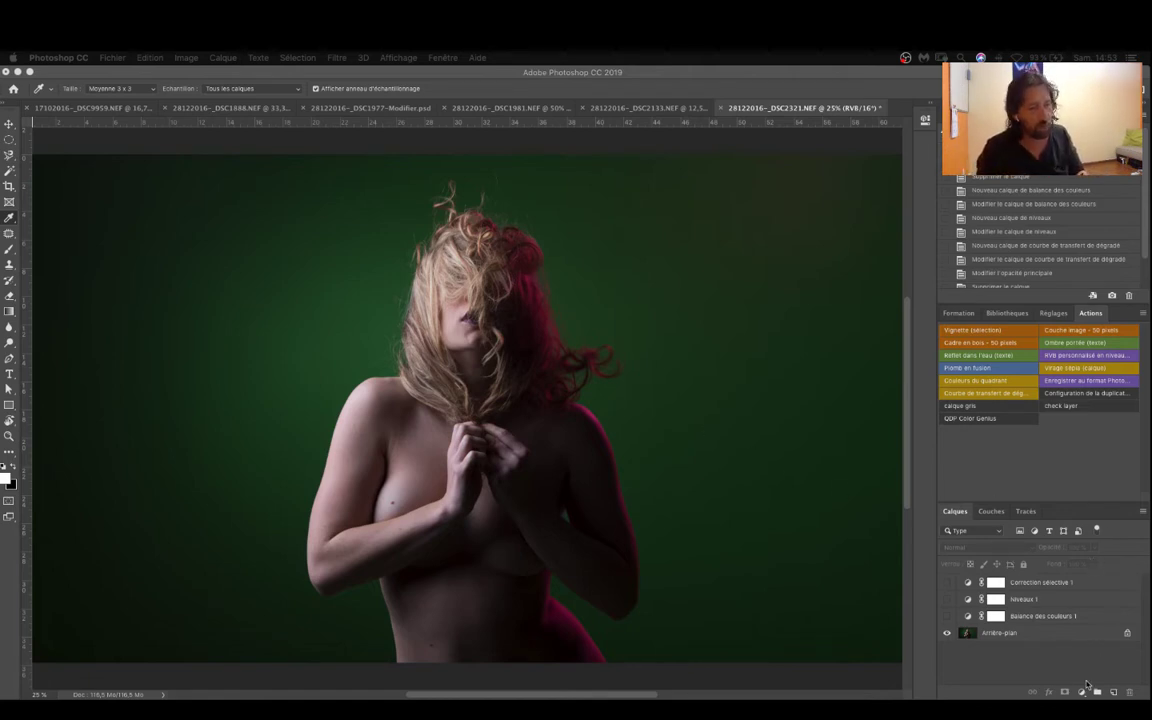
# Add a Color Balance adjustment layer and set its midtones to red +17, magenta -9 and yellow -14.
pyautogui.click(1081, 693)
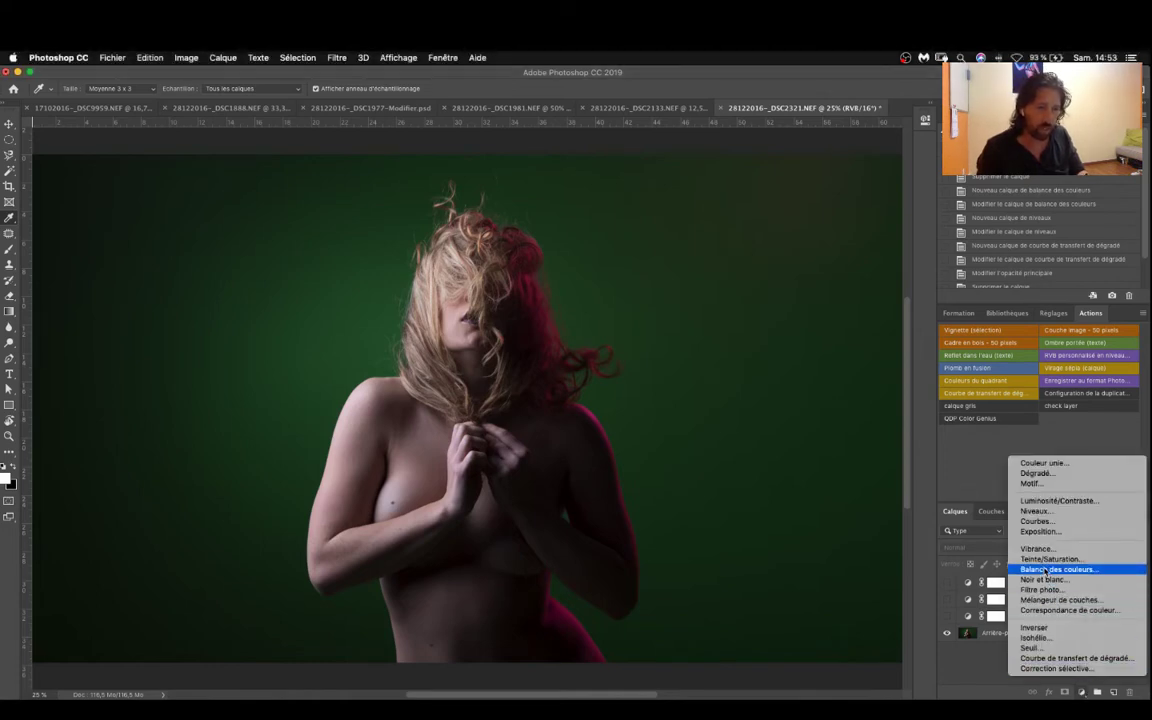
pyautogui.click(1040, 572)
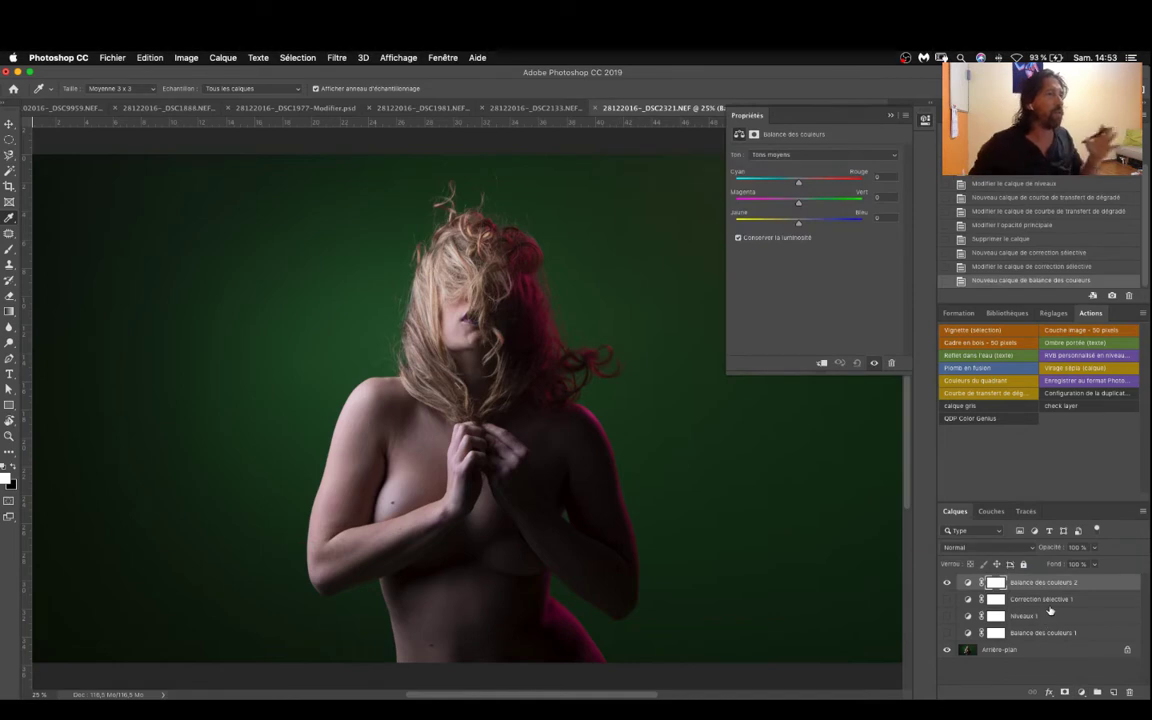
pyautogui.click(770, 155)
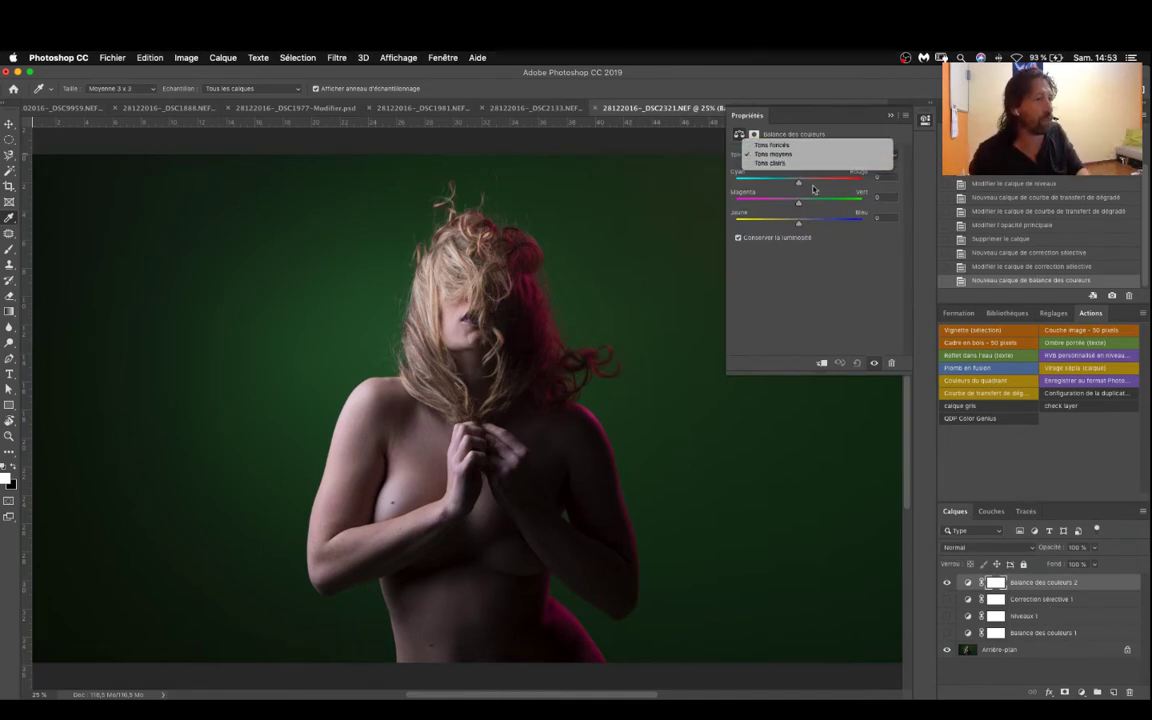
pyautogui.click(839, 310)
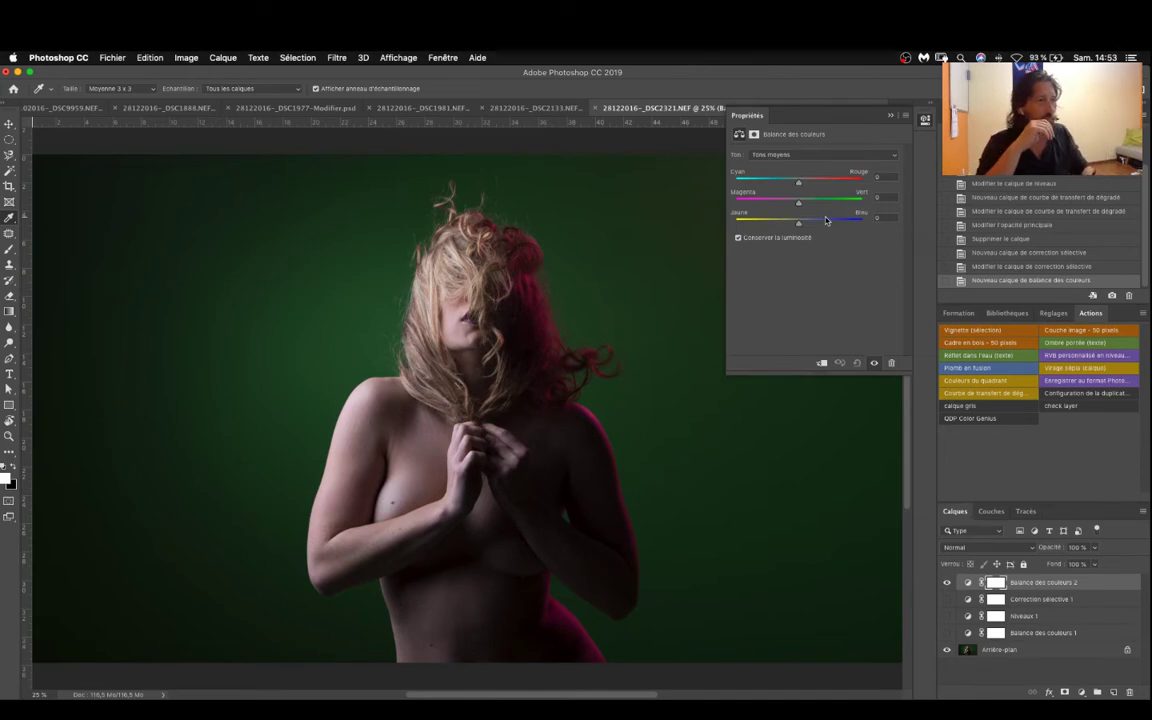
pyautogui.moveTo(798, 183); pyautogui.dragTo(792, 228)
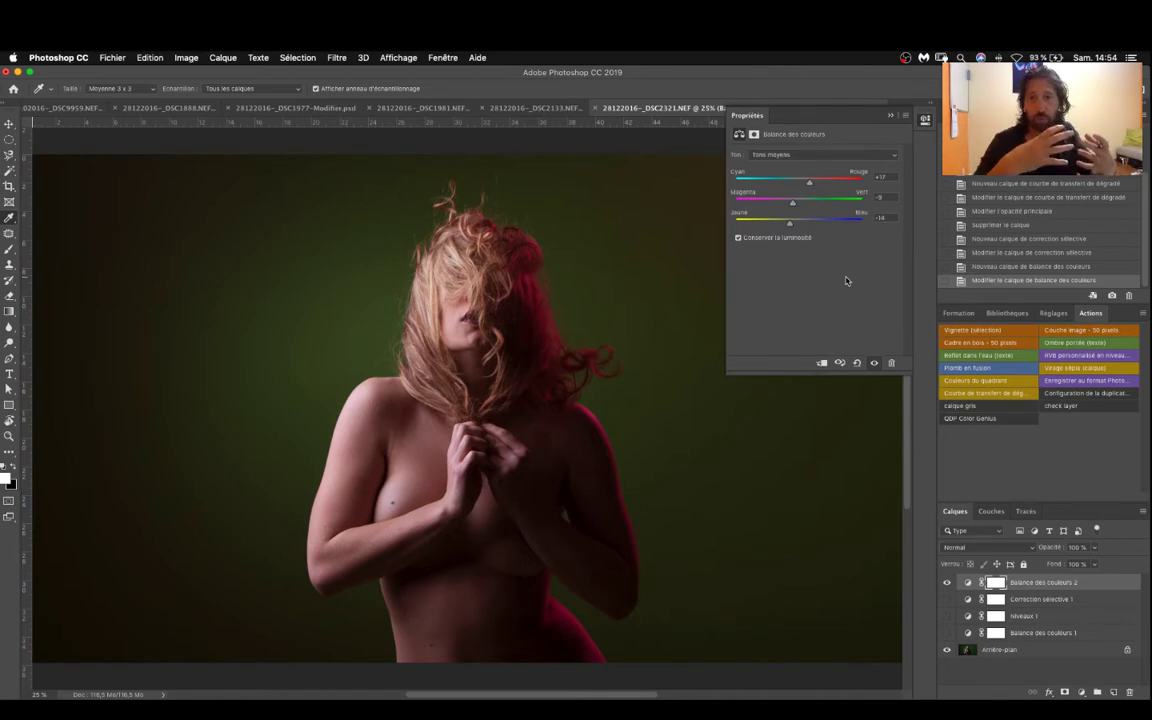
# Set the shadows (Tons foncés) of the color balance to cyan -11, green +1 and yellow about -5.
pyautogui.click(778, 155)
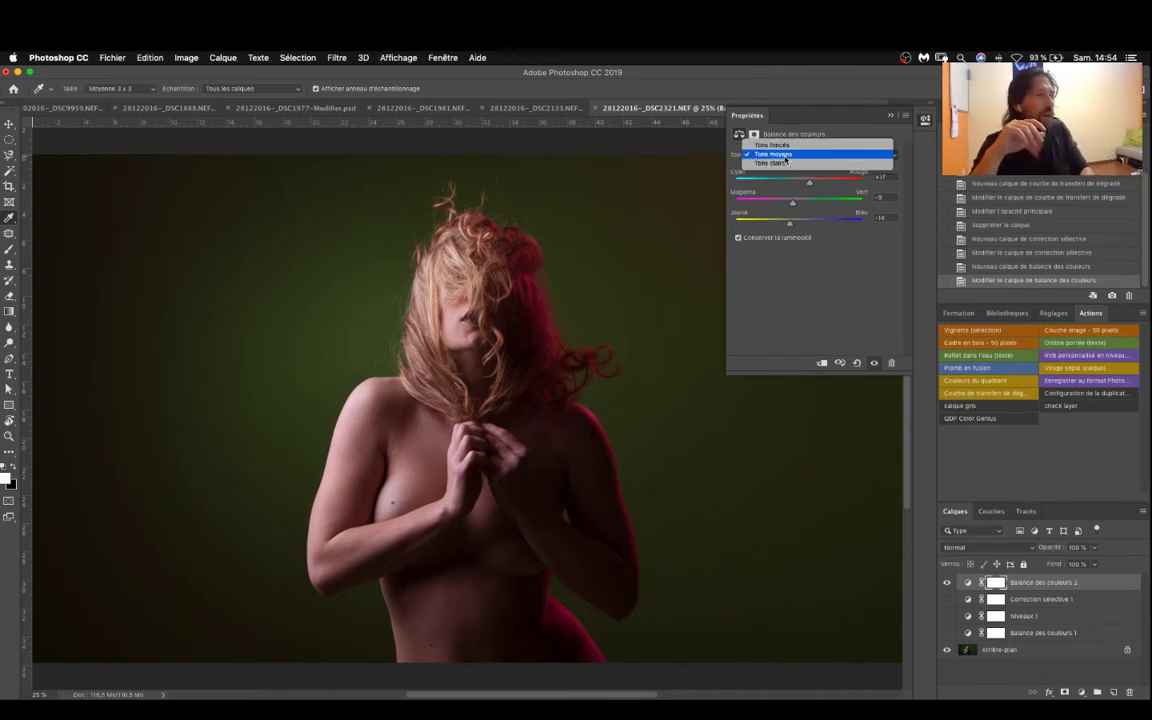
pyautogui.click(772, 145)
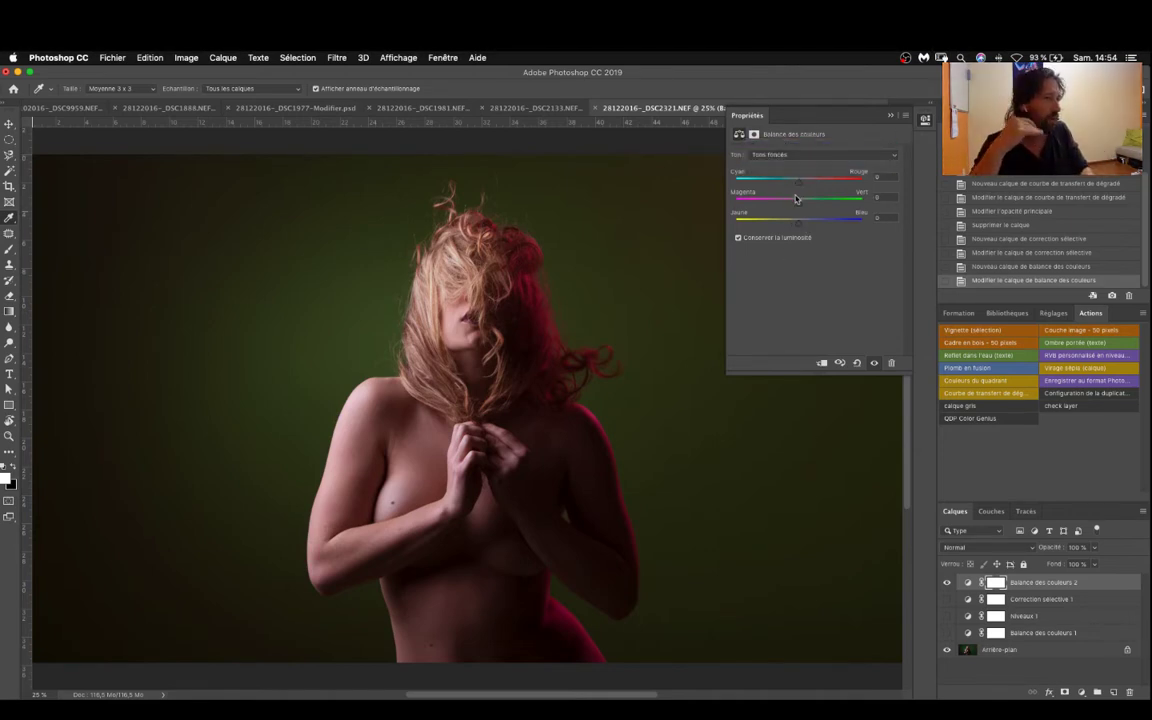
pyautogui.moveTo(800, 186); pyautogui.dragTo(790, 227)
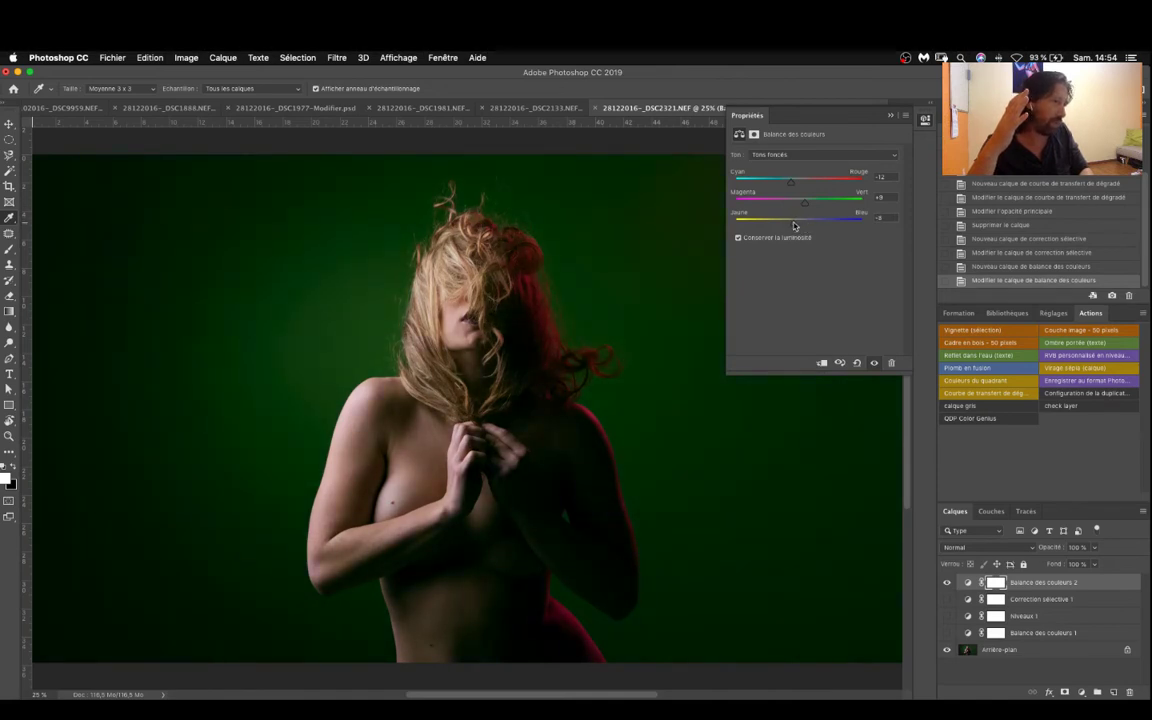
pyautogui.click(798, 204)
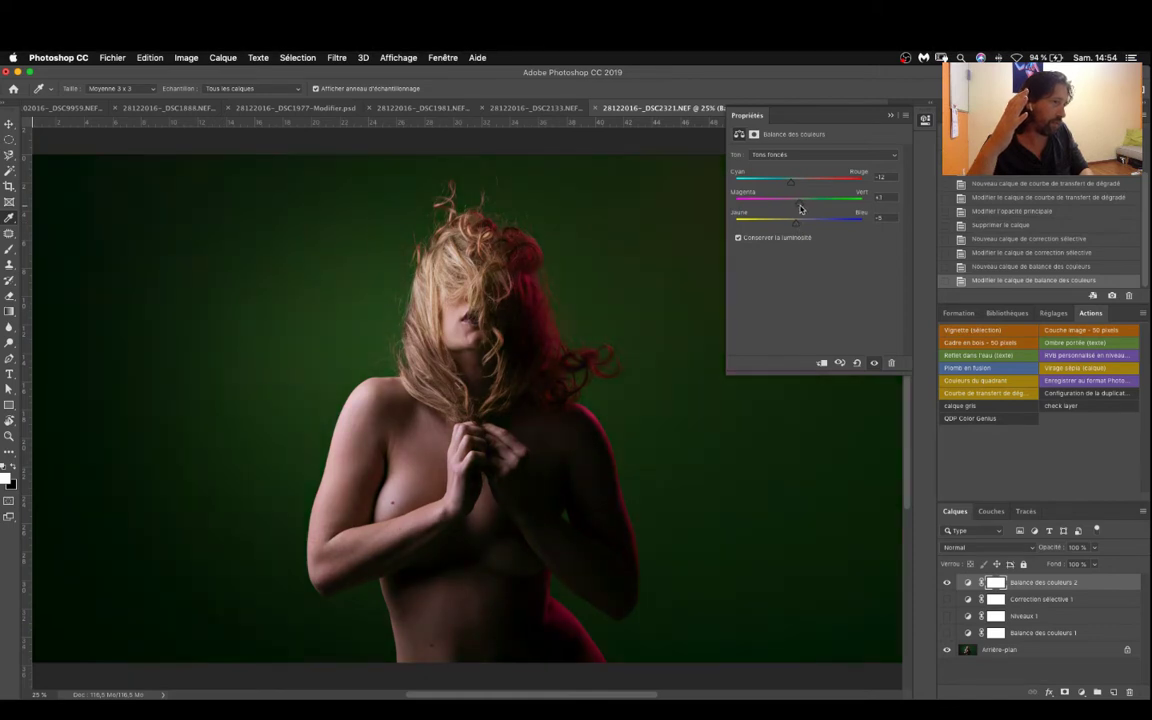
pyautogui.moveTo(792, 186); pyautogui.dragTo(793, 191)
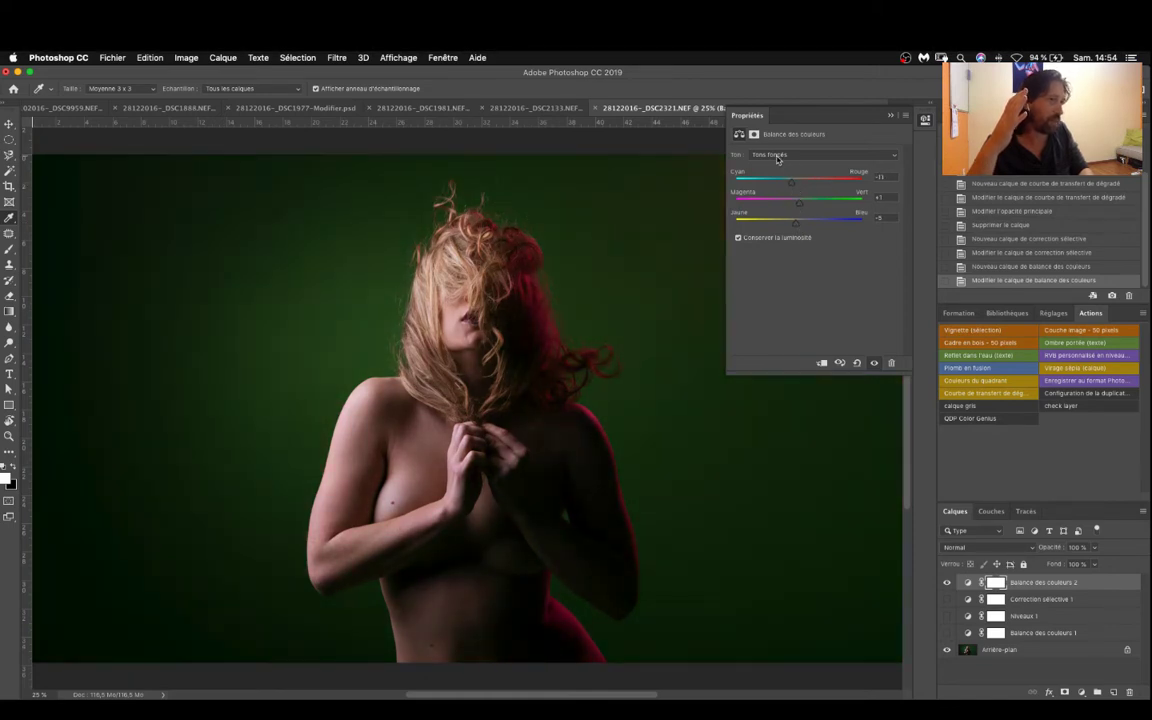
# Set the highlights (Tons clairs) of the color balance to red +16, magenta -10 and yellow -22.
pyautogui.click(785, 155)
pyautogui.click(785, 174)
pyautogui.moveTo(794, 228)
pyautogui.mouseDown()
pyautogui.moveTo(790, 186)
pyautogui.moveTo(807, 187)
pyautogui.moveTo(789, 224)
pyautogui.mouseUp()
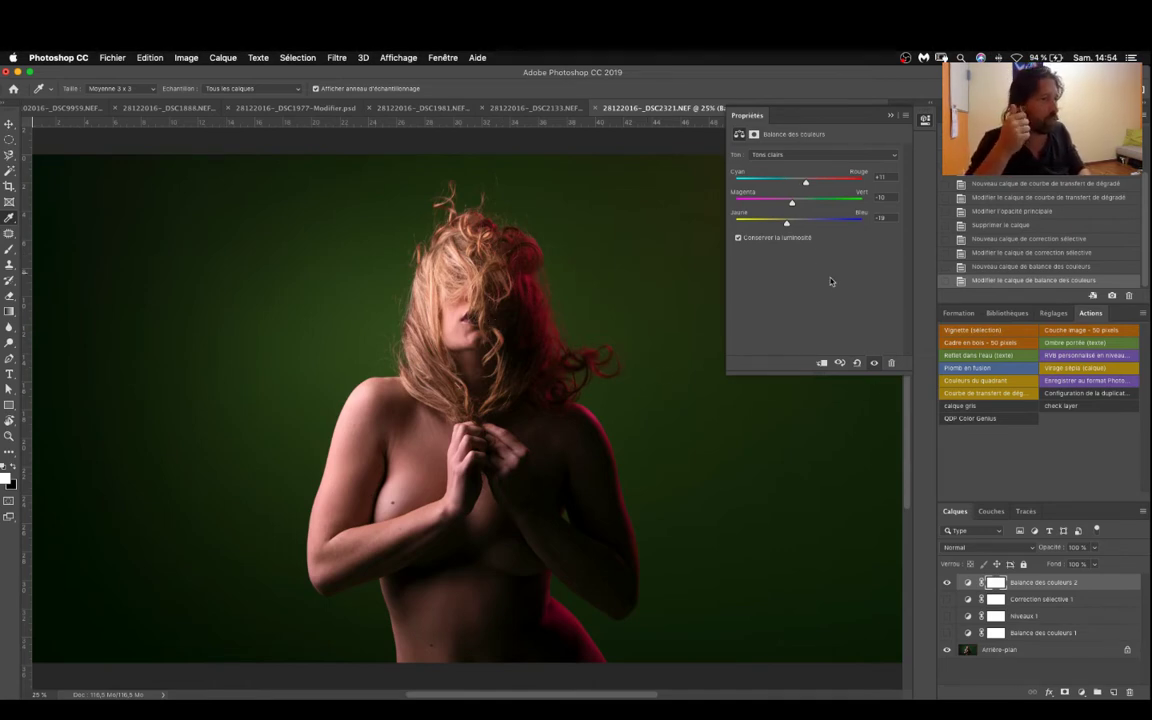
pyautogui.moveTo(787, 224); pyautogui.dragTo(812, 186)
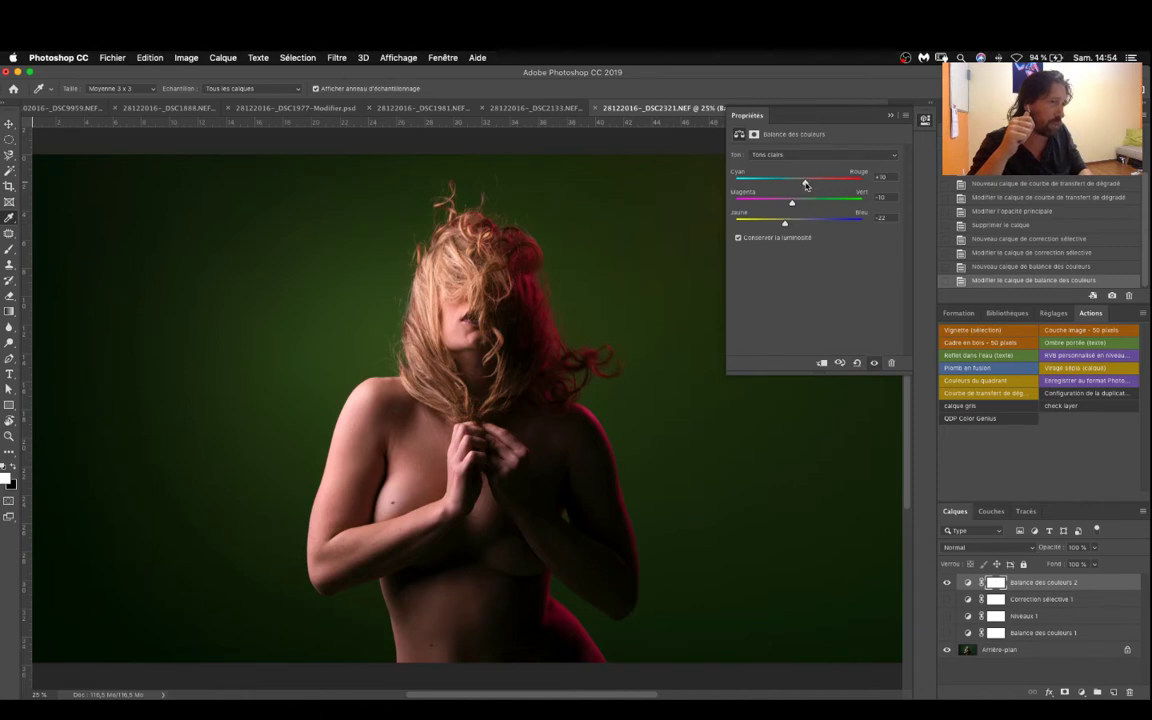
# Shift the midtones to magenta -23 and yellow -22, and the highlights to magenta -14.
pyautogui.click(786, 154)
pyautogui.click(786, 146)
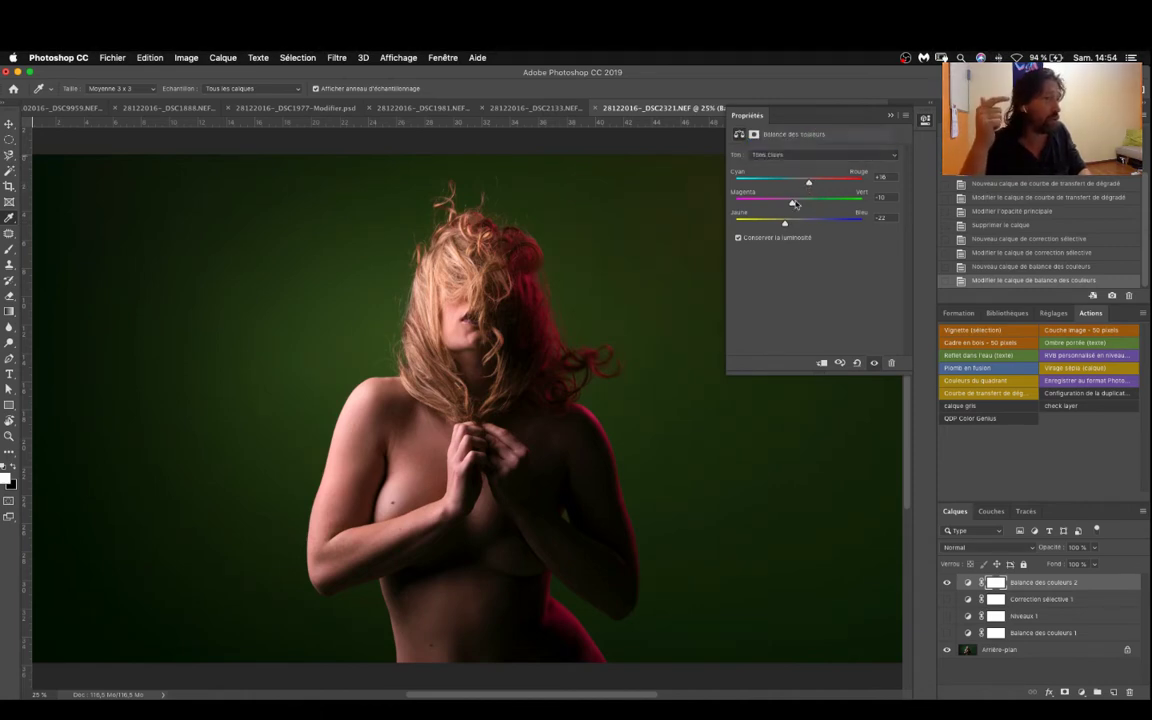
pyautogui.moveTo(799, 225)
pyautogui.mouseDown()
pyautogui.moveTo(785, 225)
pyautogui.moveTo(789, 206)
pyautogui.mouseUp()
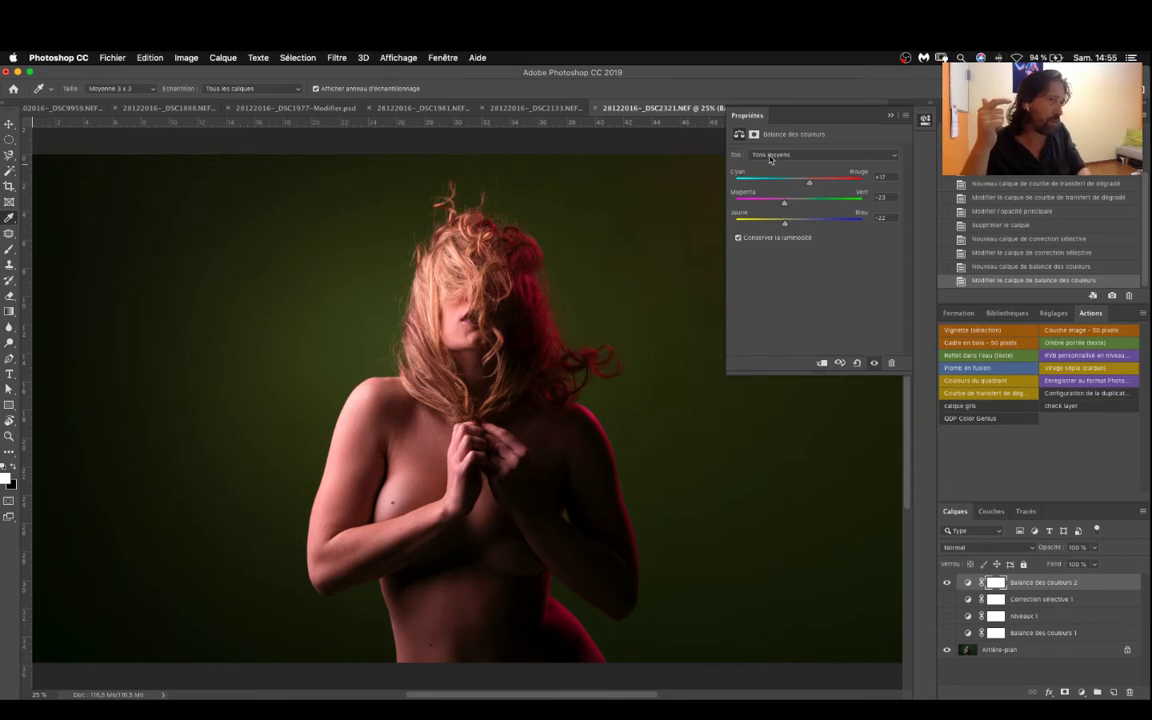
pyautogui.click(775, 155)
pyautogui.click(770, 163)
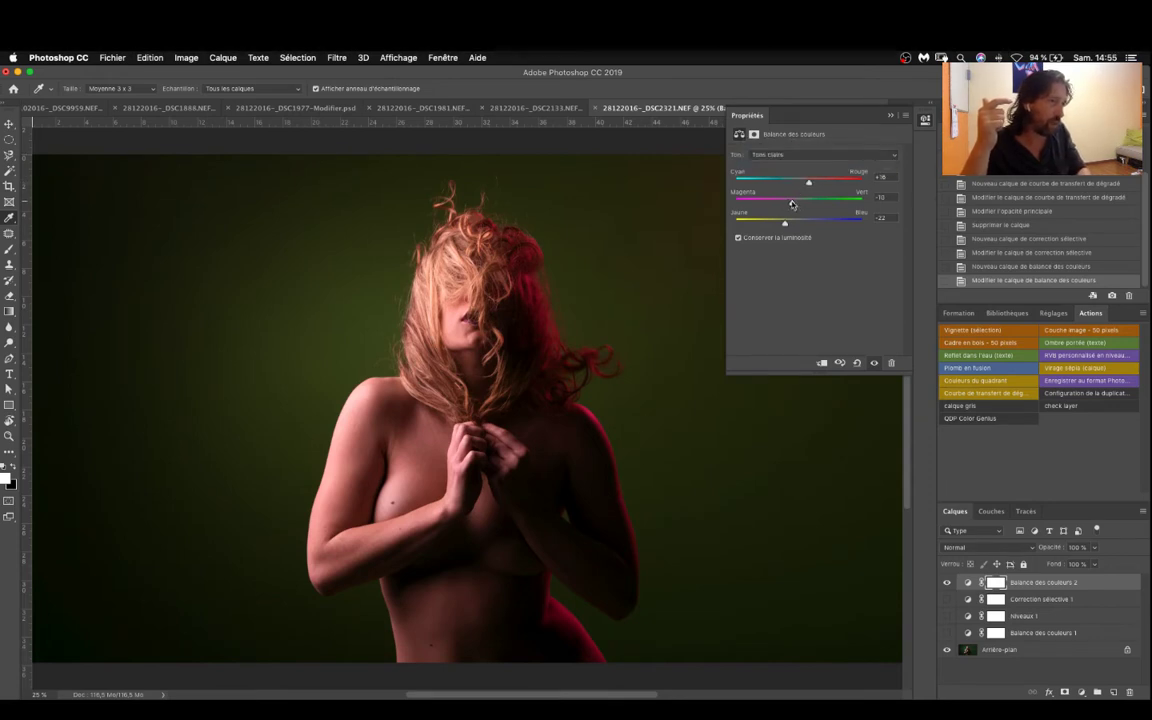
# Rebalance the shadows to cyan about -15, magenta -7 and yellow about -8.
pyautogui.click(780, 155)
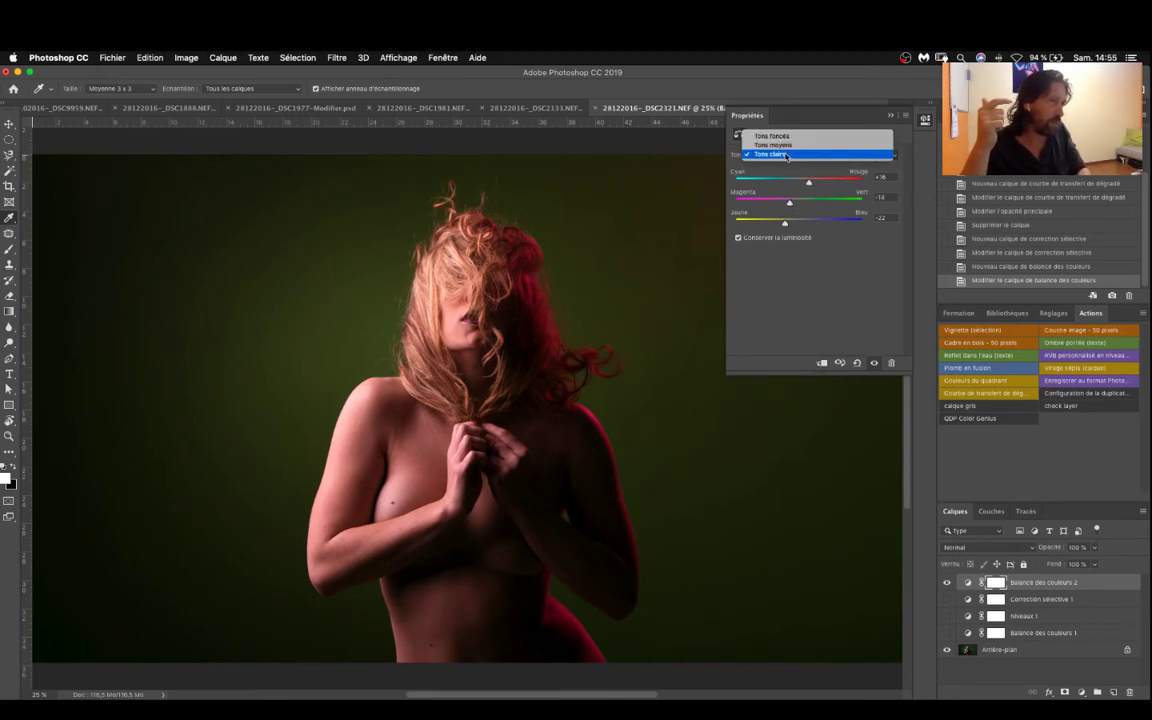
pyautogui.click(772, 136)
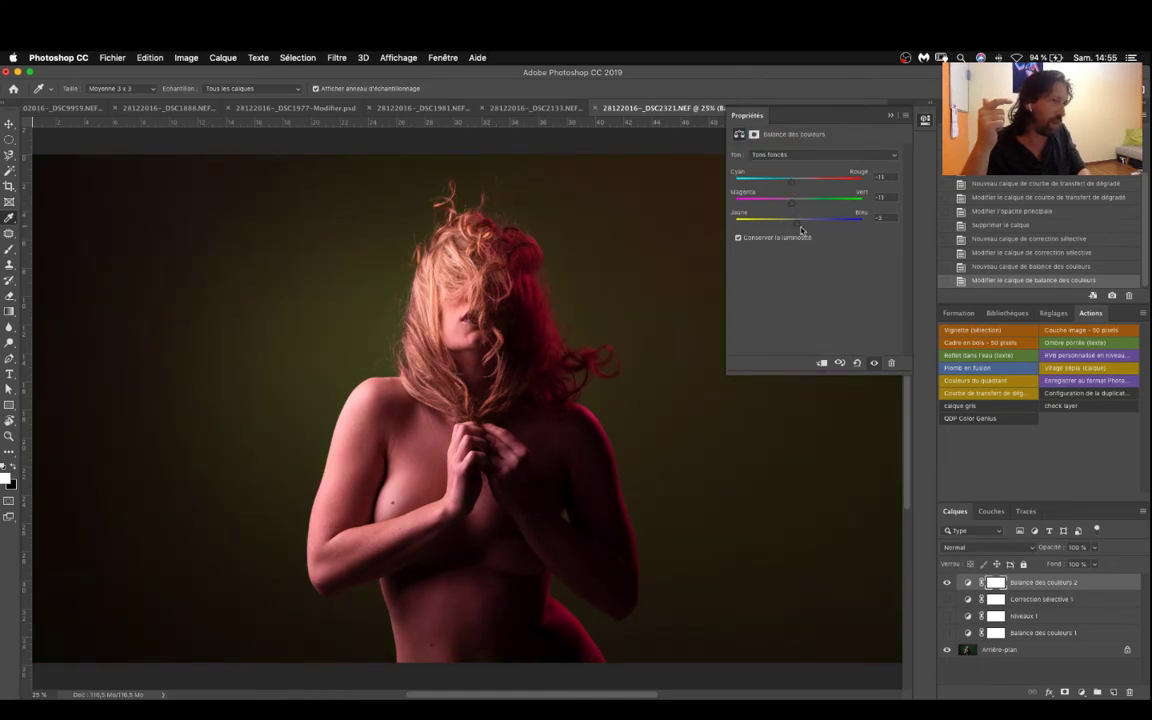
pyautogui.moveTo(790, 225); pyautogui.dragTo(791, 225)
pyautogui.moveTo(792, 185)
pyautogui.mouseDown()
pyautogui.moveTo(802, 187)
pyautogui.moveTo(792, 186)
pyautogui.mouseUp()
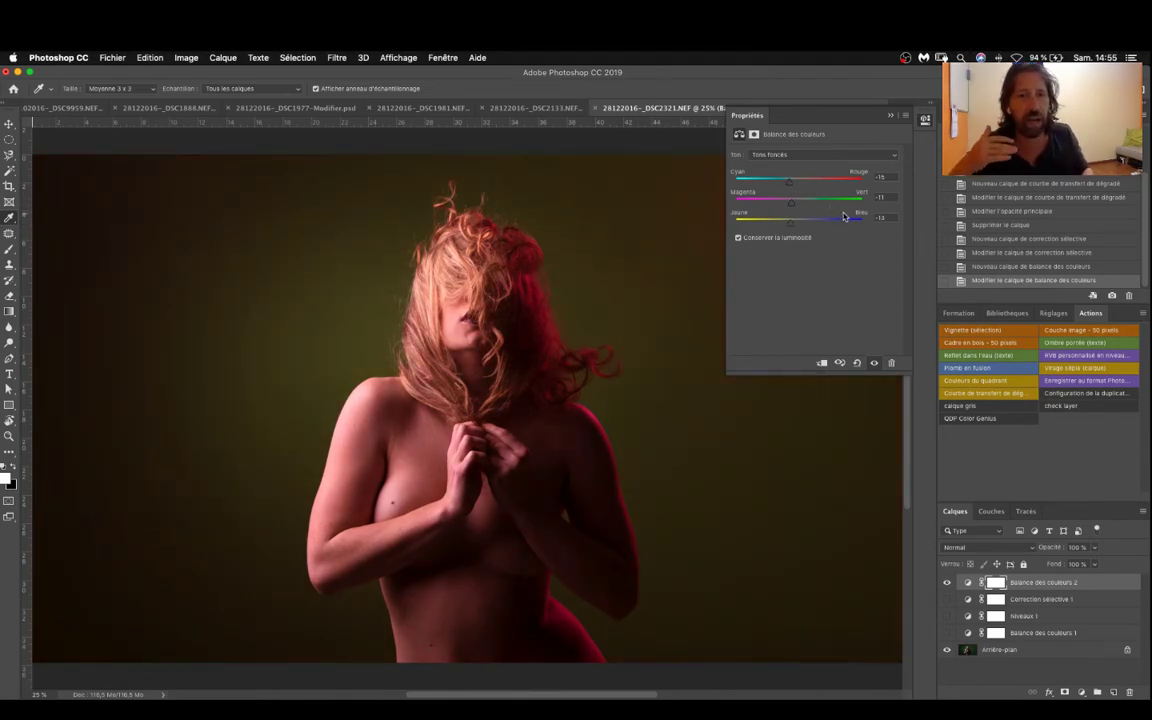
pyautogui.moveTo(792, 204); pyautogui.dragTo(795, 205)
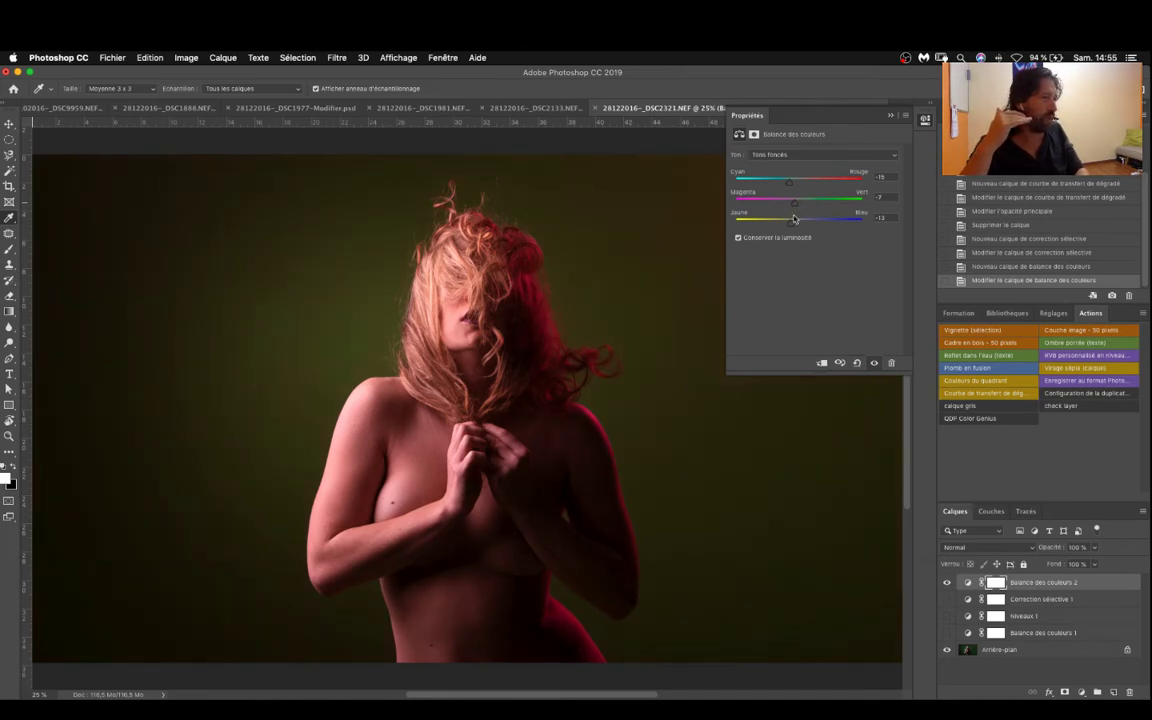
# Readjust the midtones to magenta -16 and yellow -46.
pyautogui.click(776, 155)
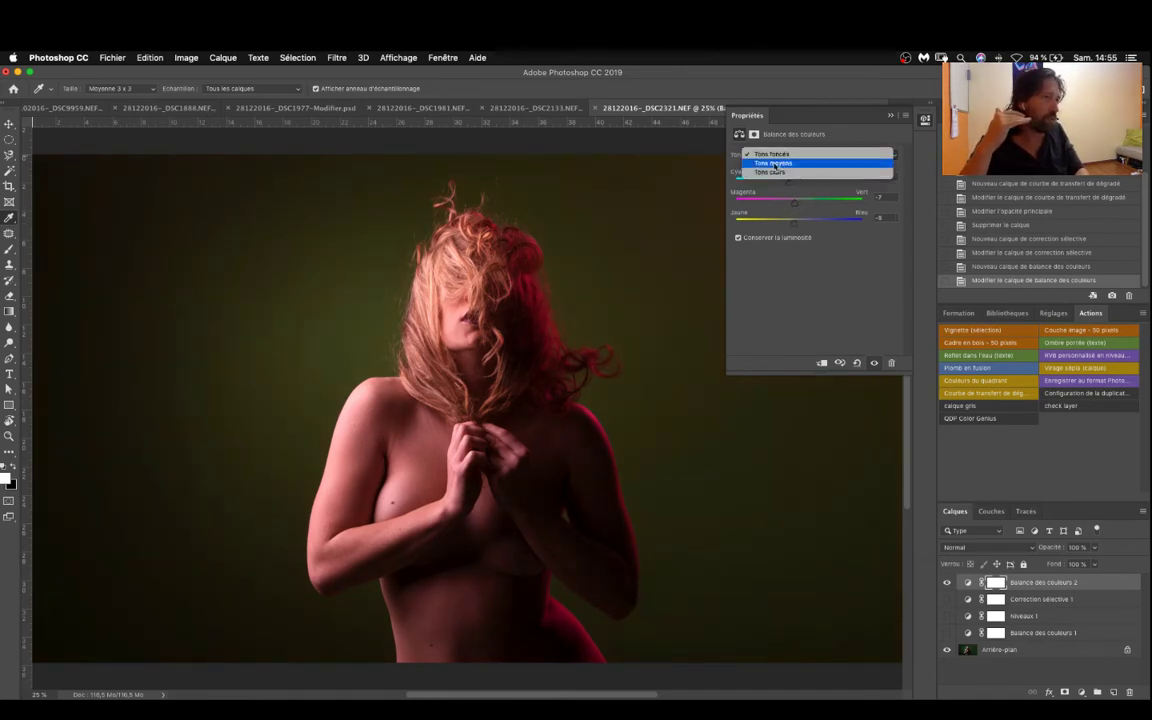
pyautogui.click(772, 164)
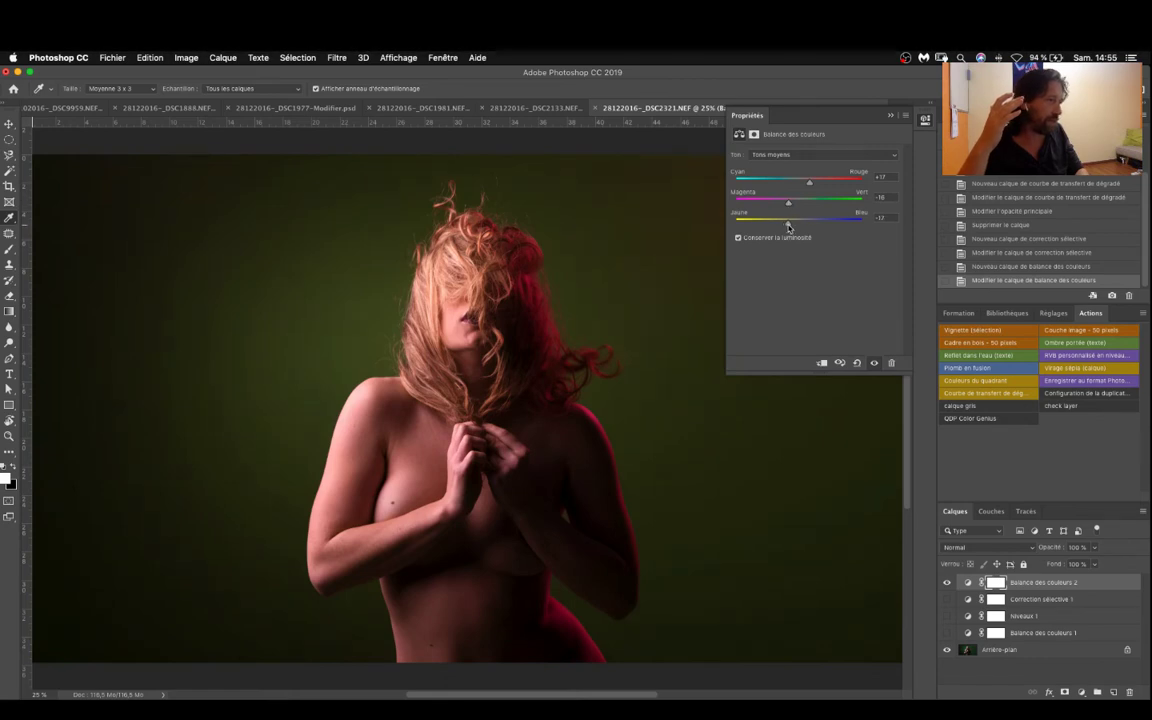
pyautogui.moveTo(795, 225); pyautogui.dragTo(744, 224)
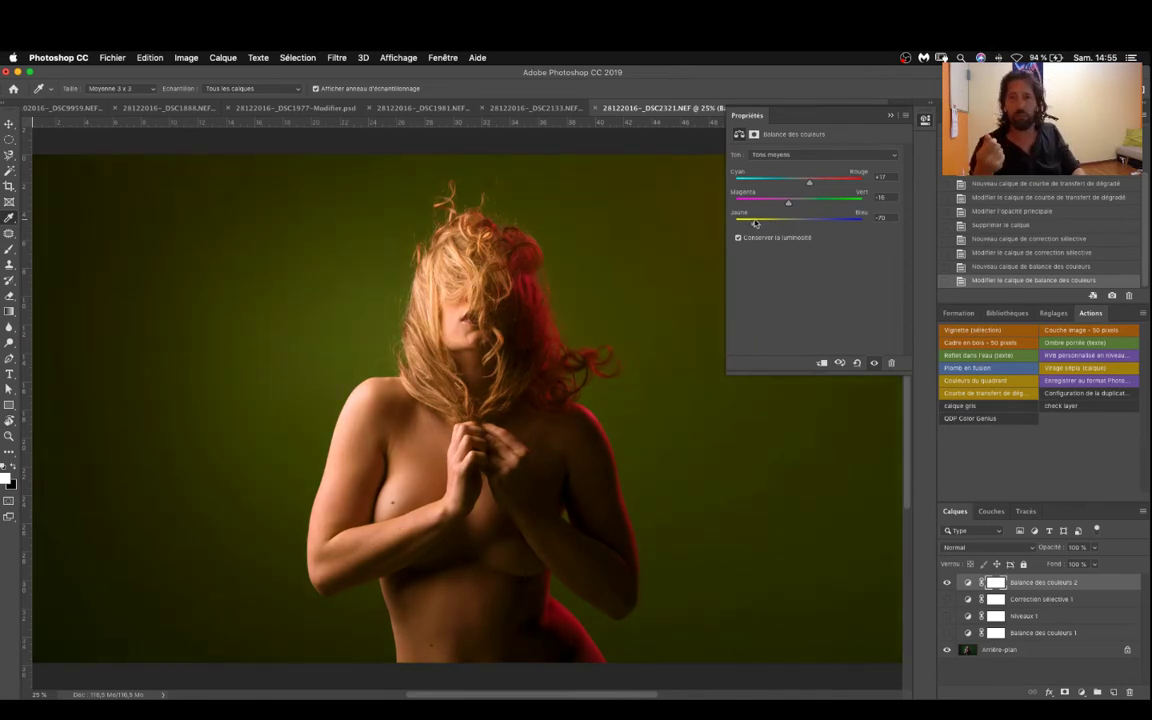
pyautogui.moveTo(755, 224); pyautogui.dragTo(769, 225)
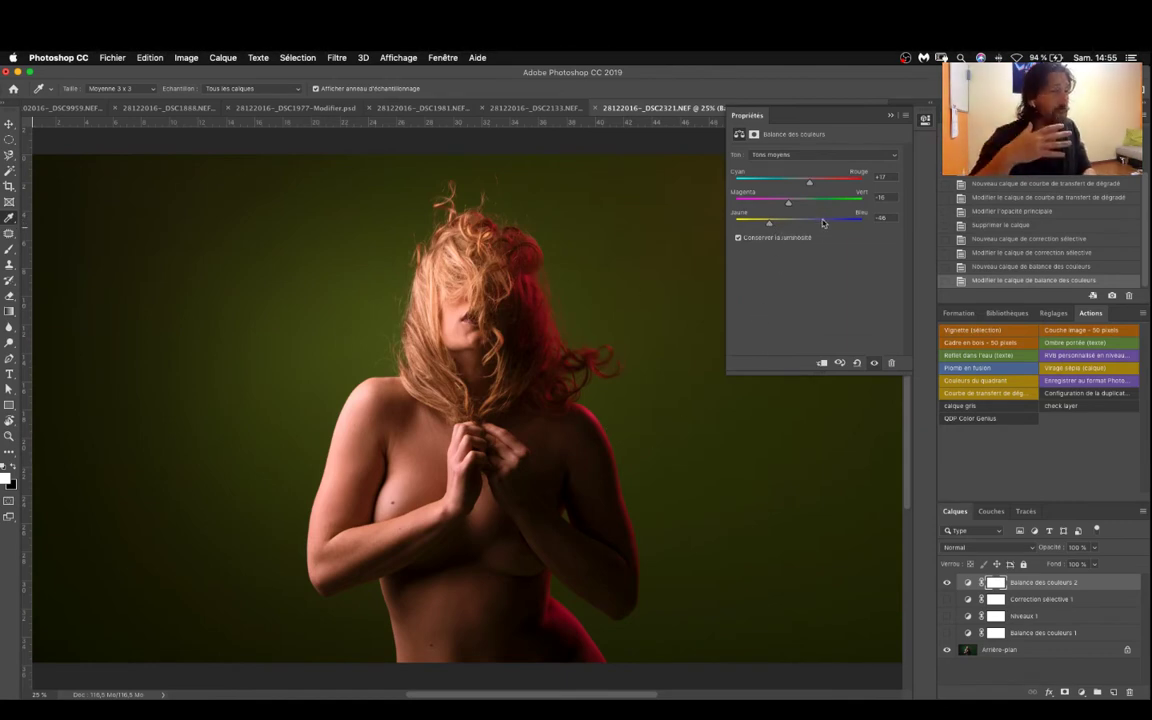
# Warm the highlights further to red +20, magenta -19 and yellow -27.
pyautogui.click(759, 153)
pyautogui.click(770, 166)
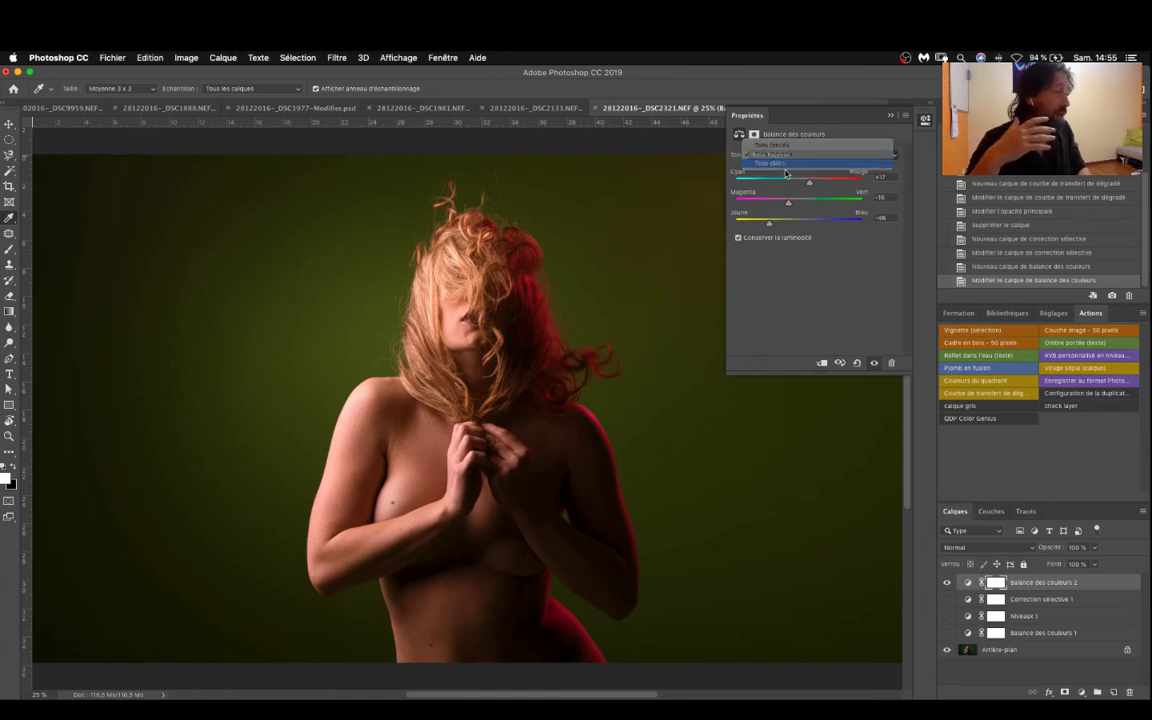
pyautogui.moveTo(787, 229); pyautogui.dragTo(811, 186)
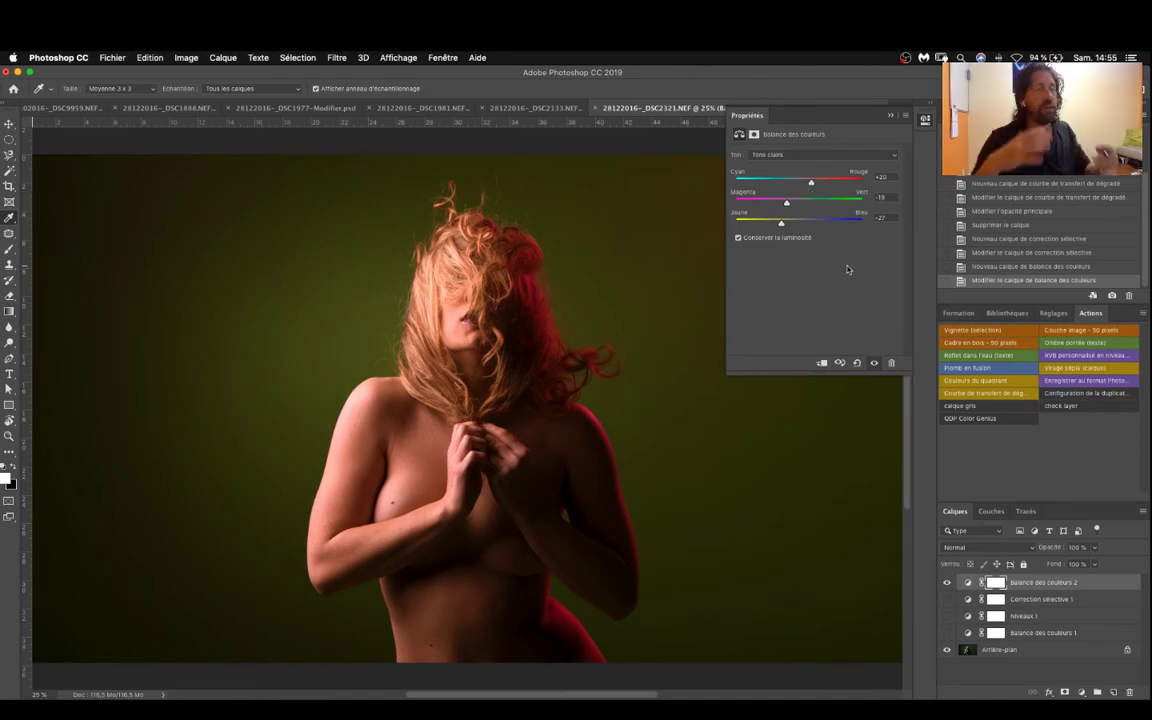
# Add another Color Balance adjustment layer at the top of the layer stack and hide it.
pyautogui.click(1082, 692)
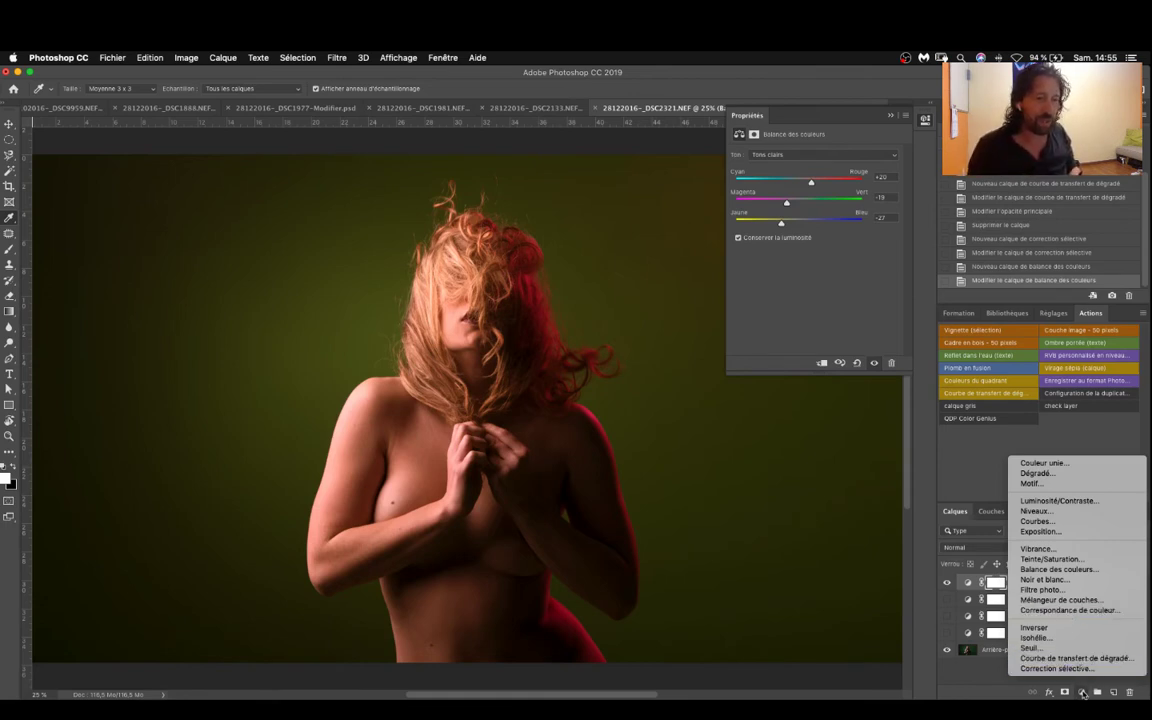
pyautogui.click(1060, 569)
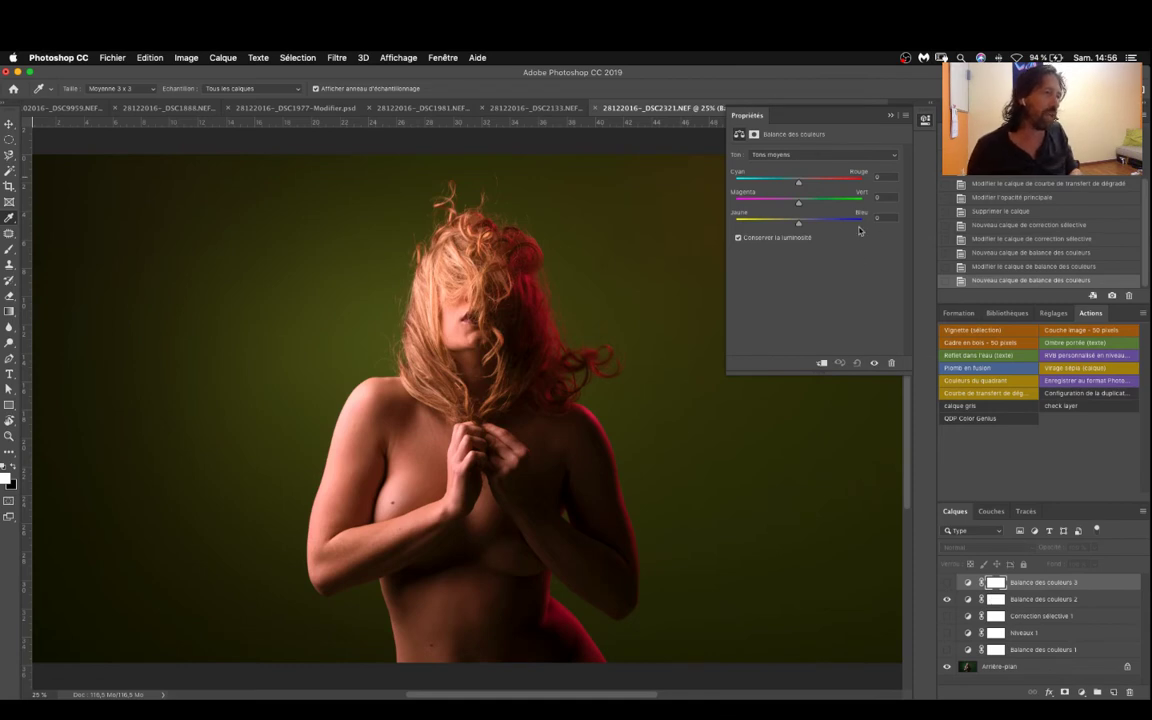
# Change the blend mode of the Balance des couleurs 2 layer to Obscurcir.
pyautogui.click(1012, 598)
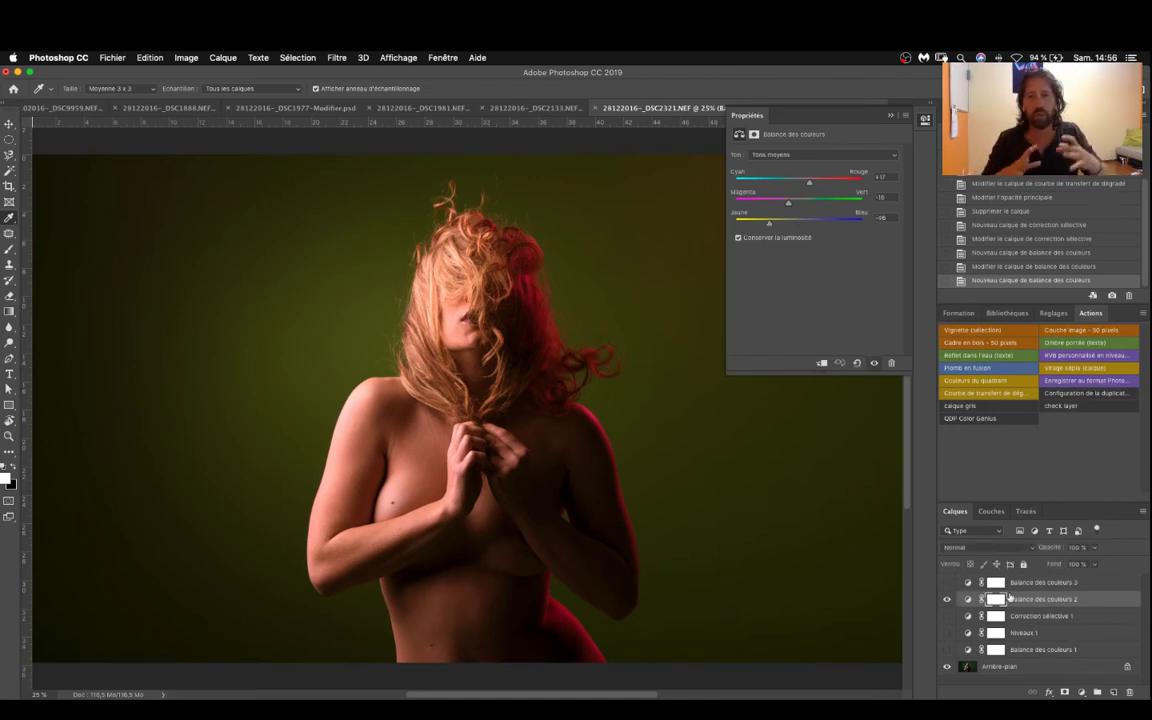
pyautogui.click(962, 547)
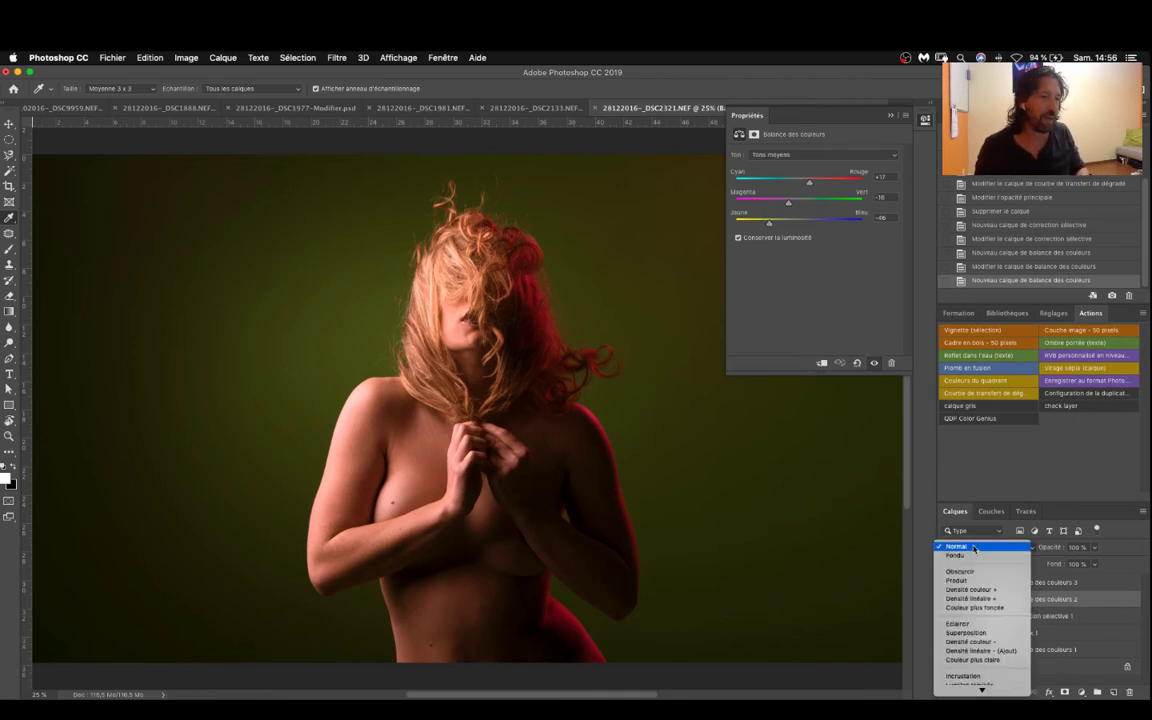
pyautogui.click(960, 570)
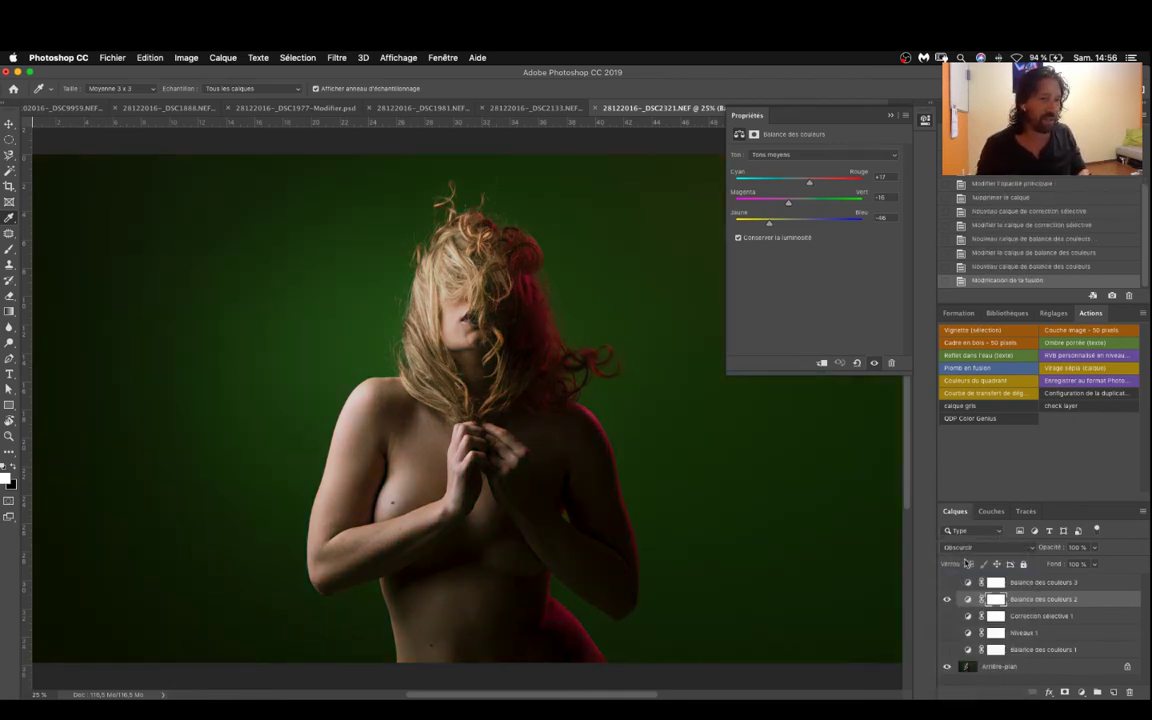
# Preview the darkening blend modes from Produit to Couleur plus foncée on the Balance des couleurs 2 layer.
pyautogui.click(965, 548)
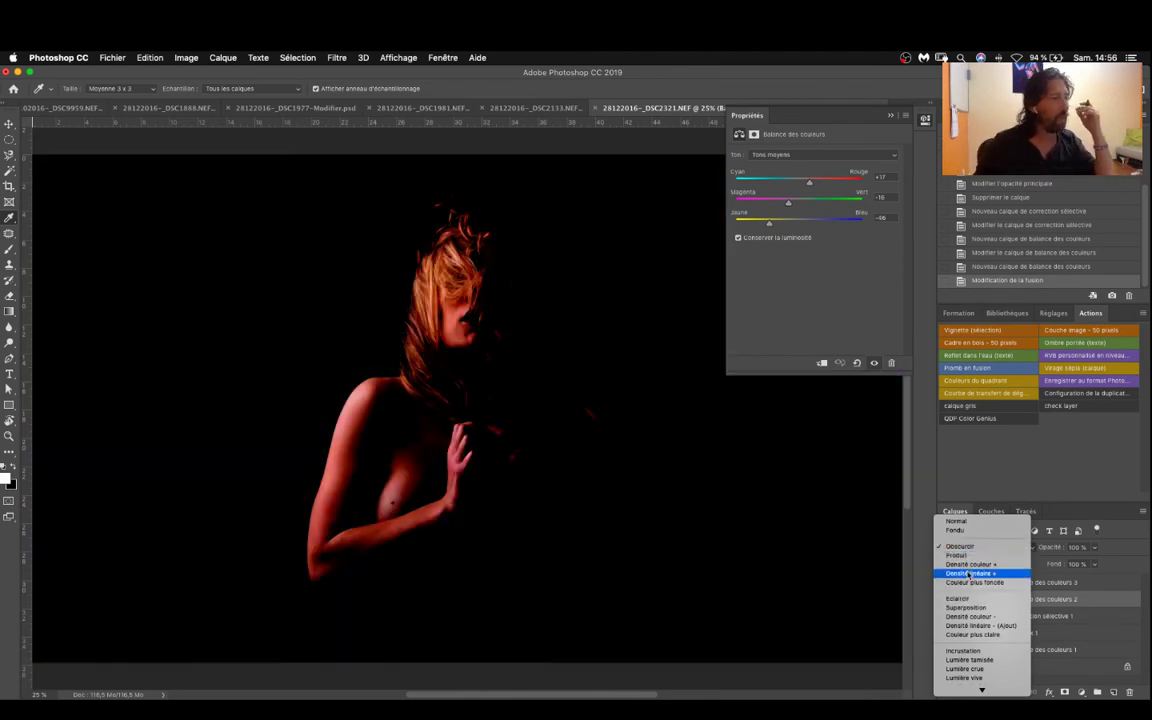
pyautogui.press('Up')
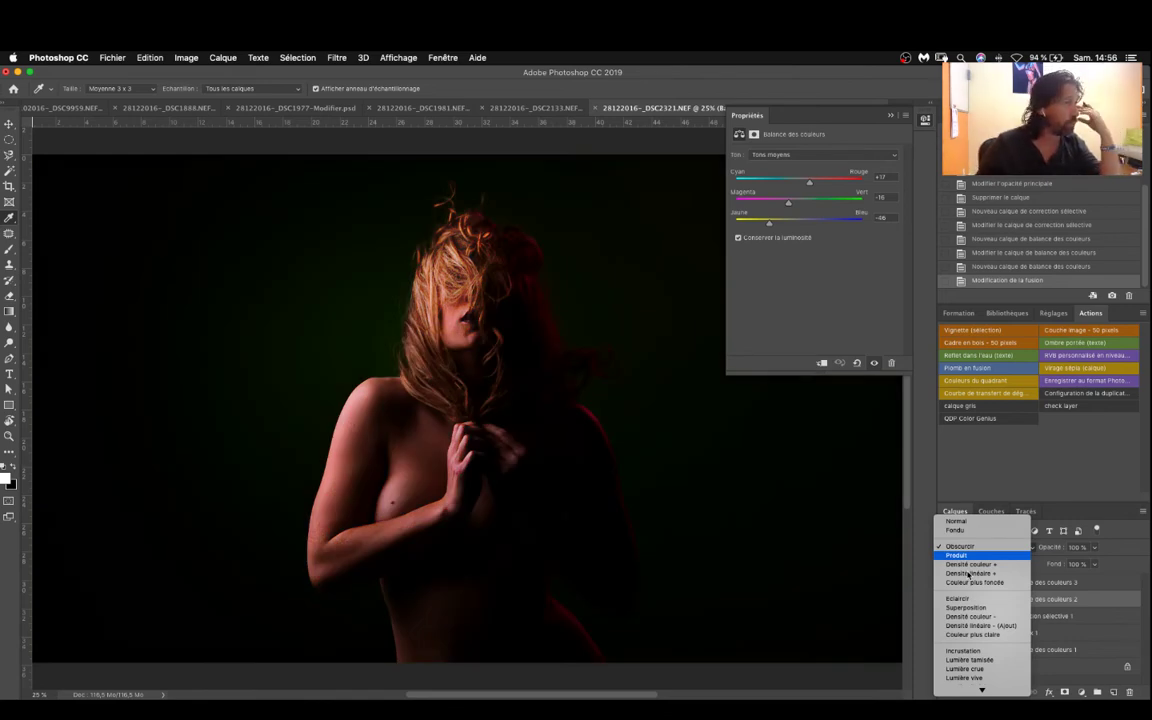
pyautogui.press('Down')
pyautogui.press('Down')
pyautogui.press('Down')
pyautogui.press('Down')
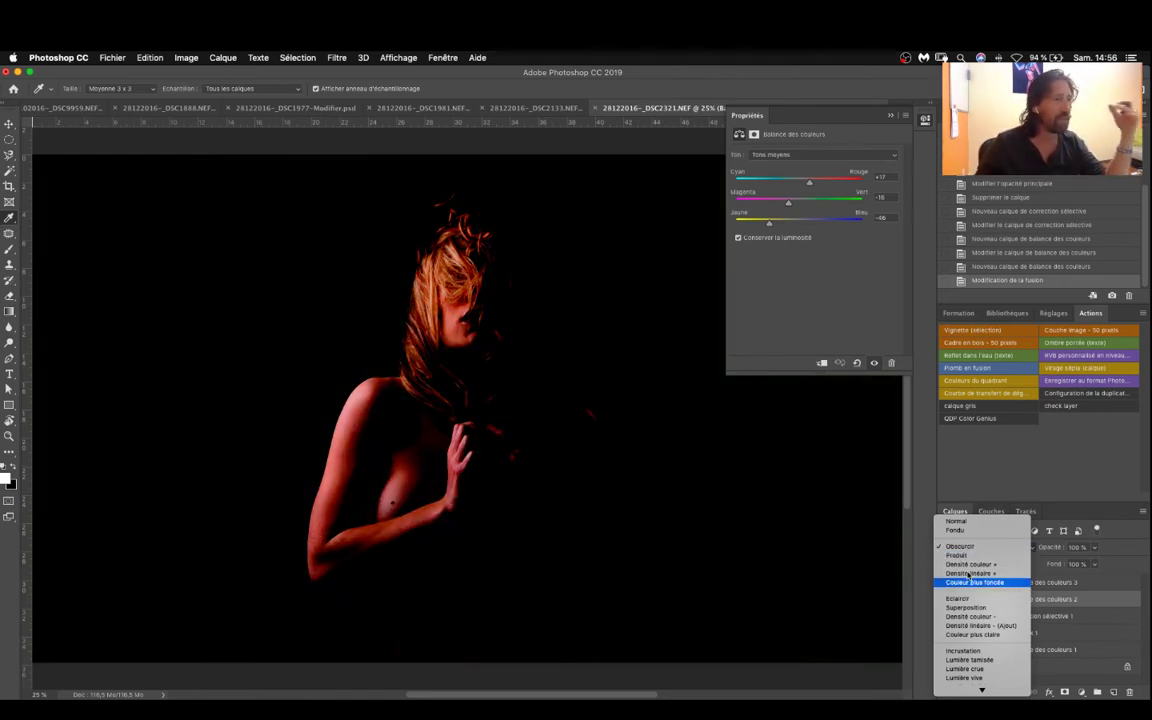
# Preview the lightening blend modes from Eclaircir to Couleur plus claire on the Balance des couleurs 2 layer.
pyautogui.press('Down')
pyautogui.press('Down')
pyautogui.press('Down')
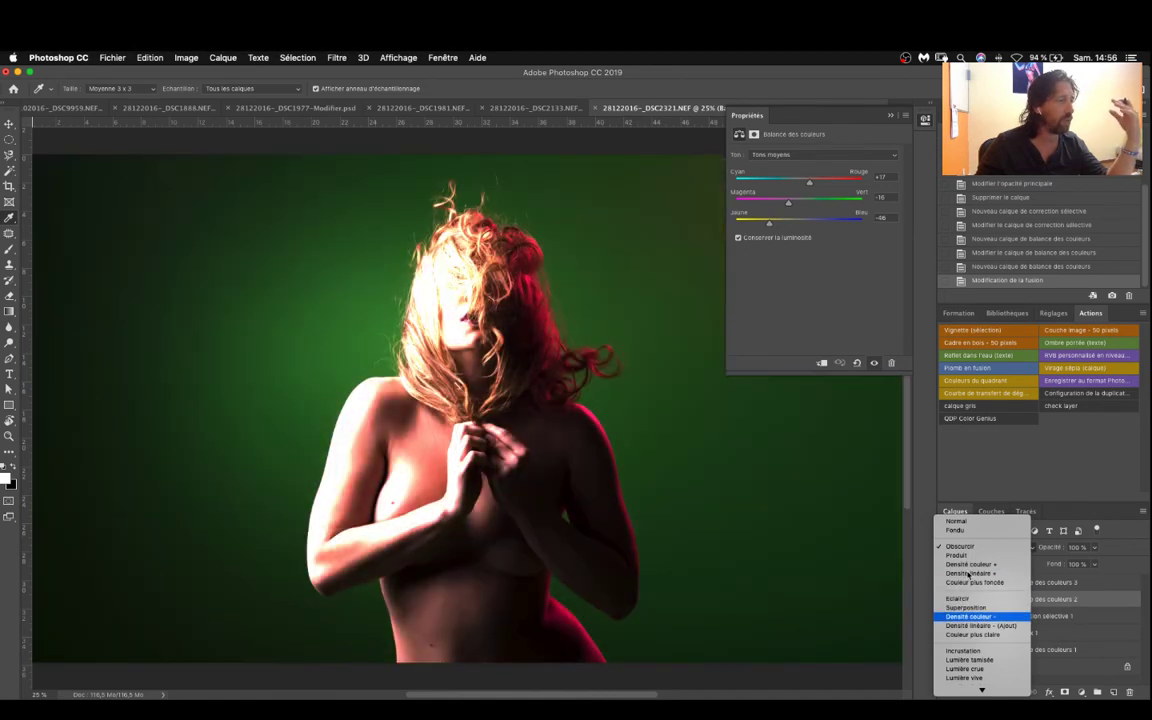
pyautogui.press('Down')
pyautogui.press('Down')
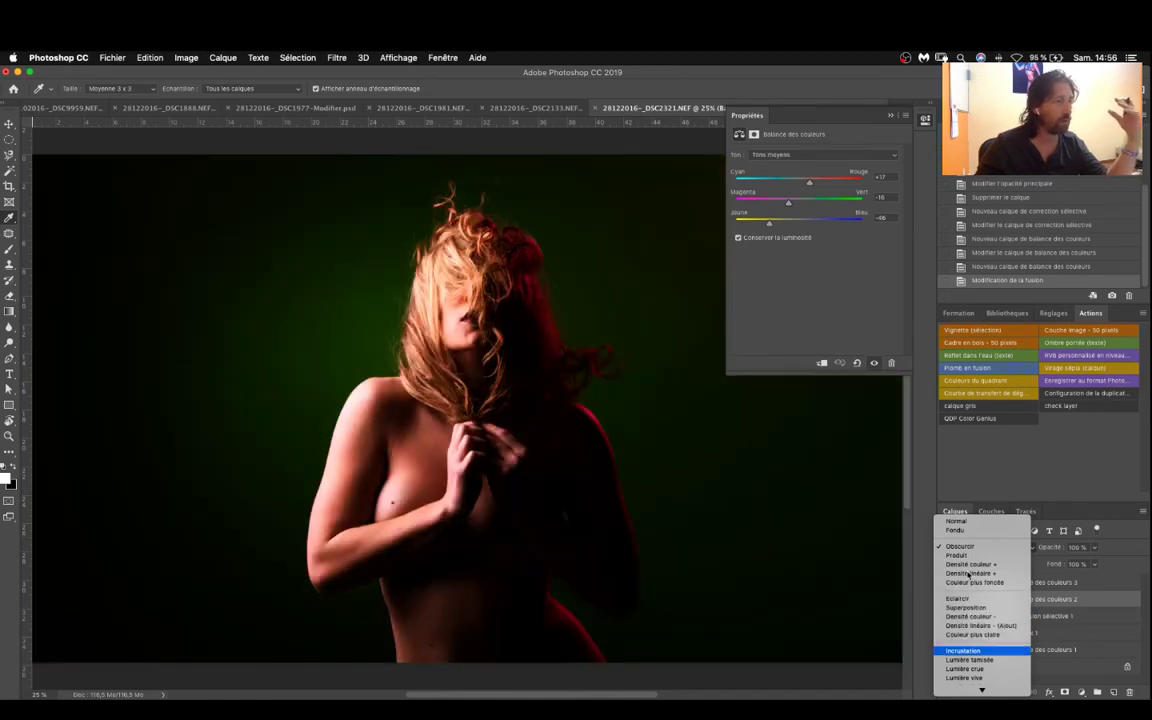
pyautogui.press('Up')
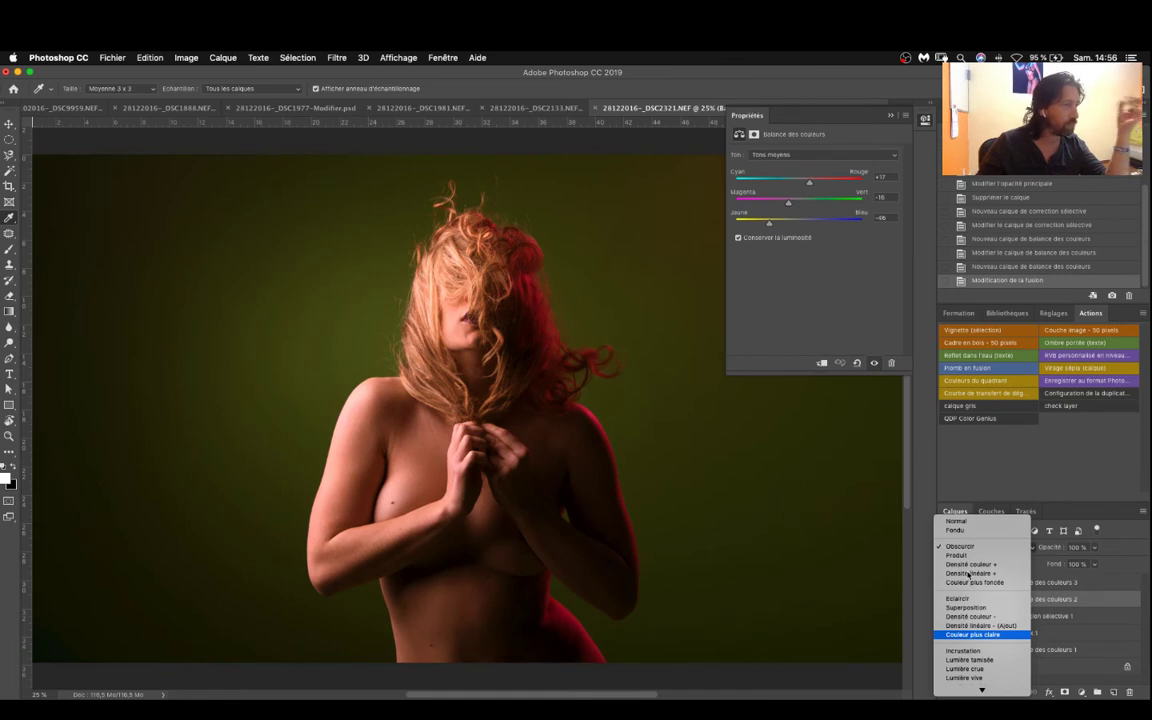
# Preview the contrast blend modes from Incrustation to Mélange maximal on the Balance des couleurs 2 layer.
pyautogui.press('Down')
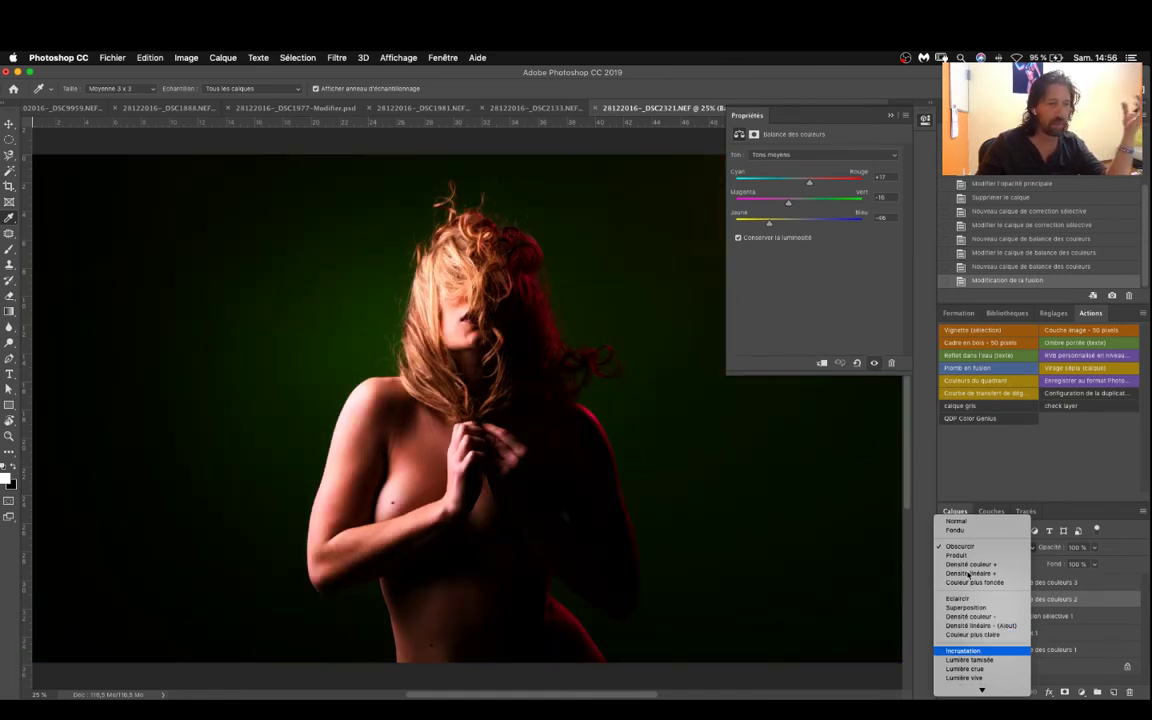
pyautogui.press('Down')
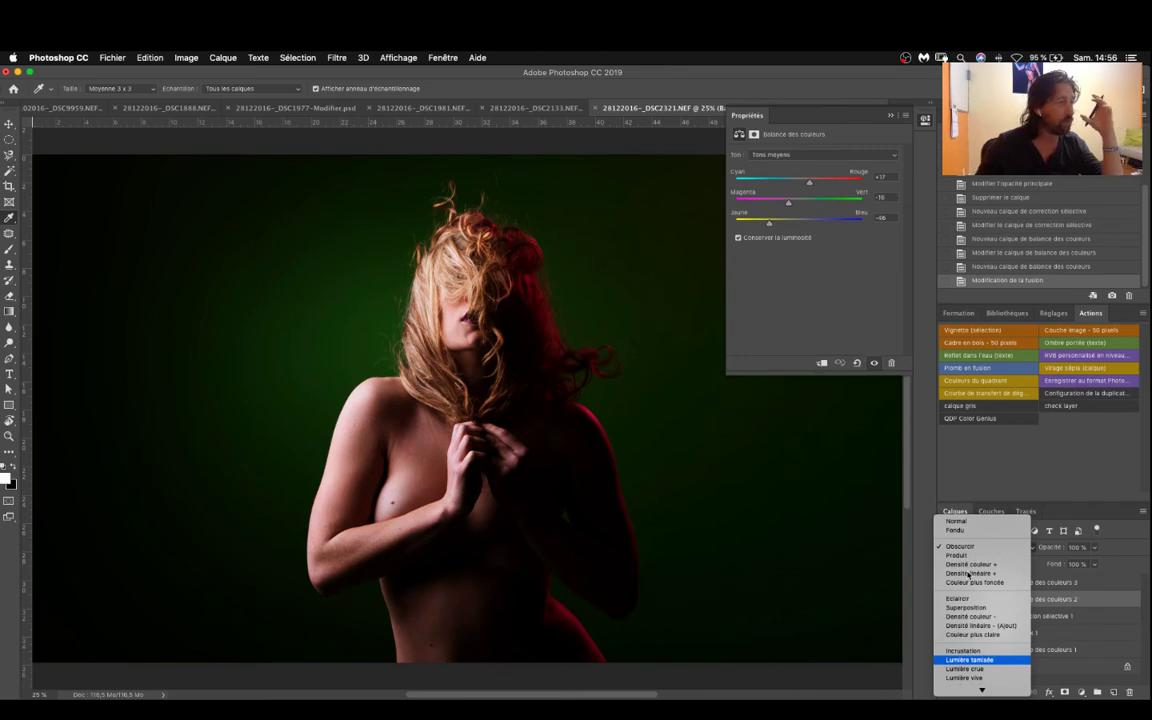
pyautogui.press('Down')
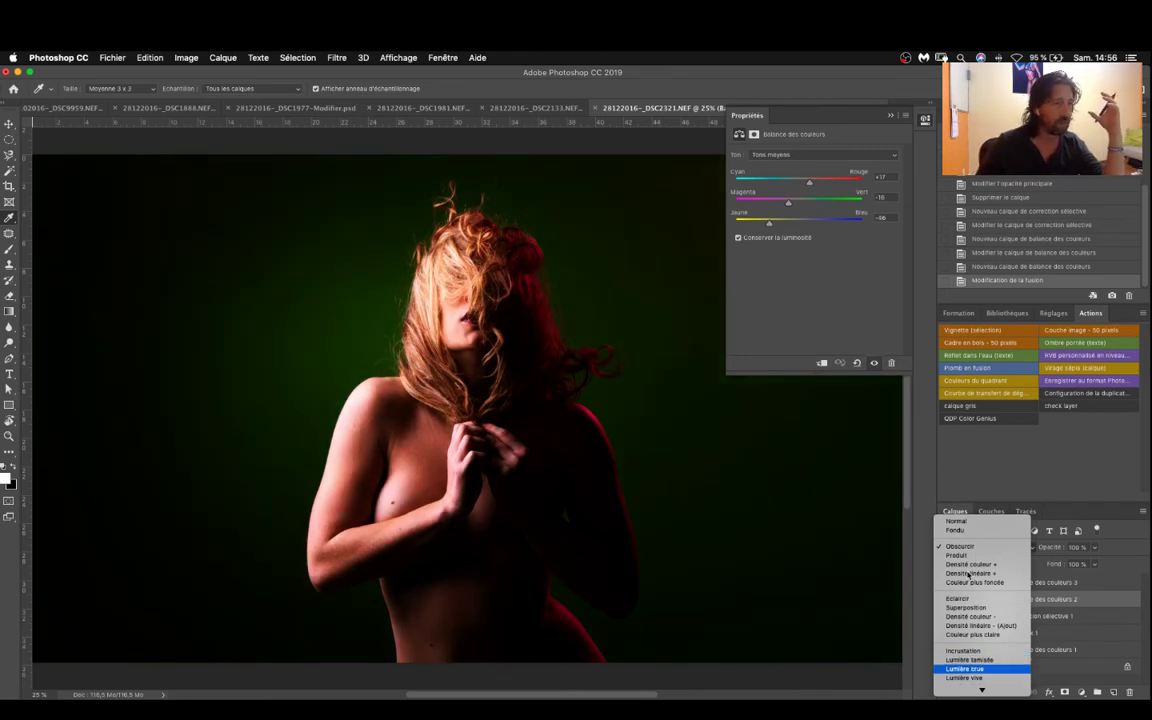
pyautogui.press('Down')
pyautogui.press('Down')
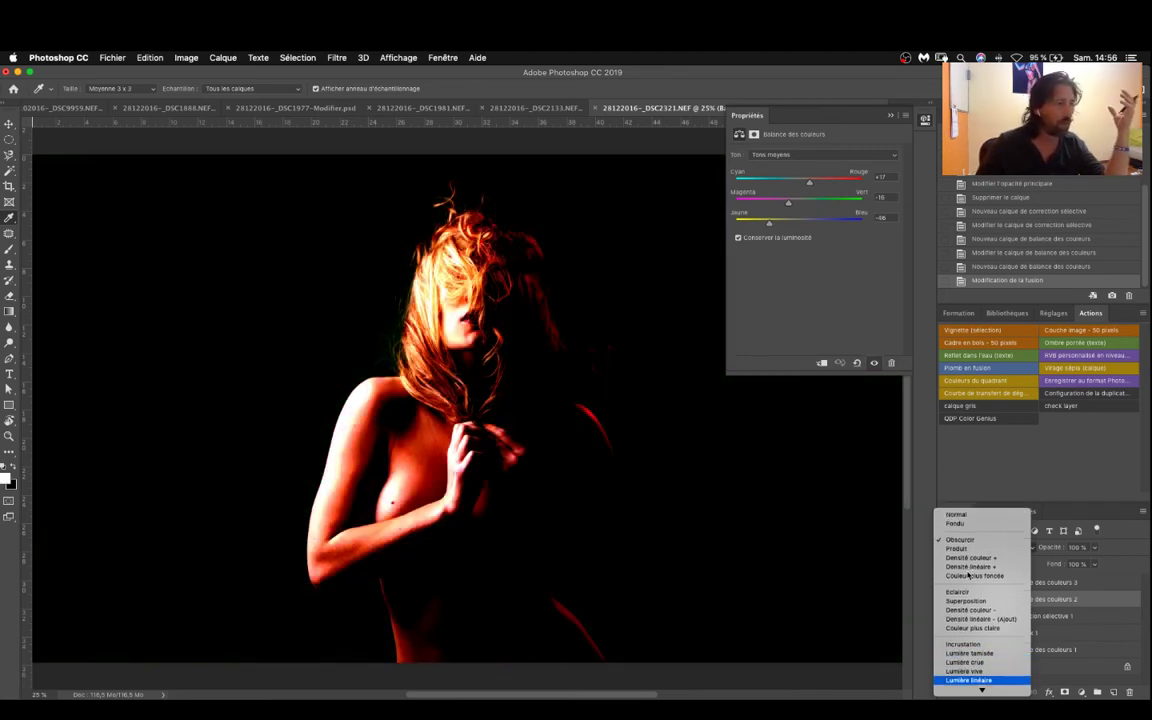
pyautogui.press('Down')
pyautogui.press('Down')
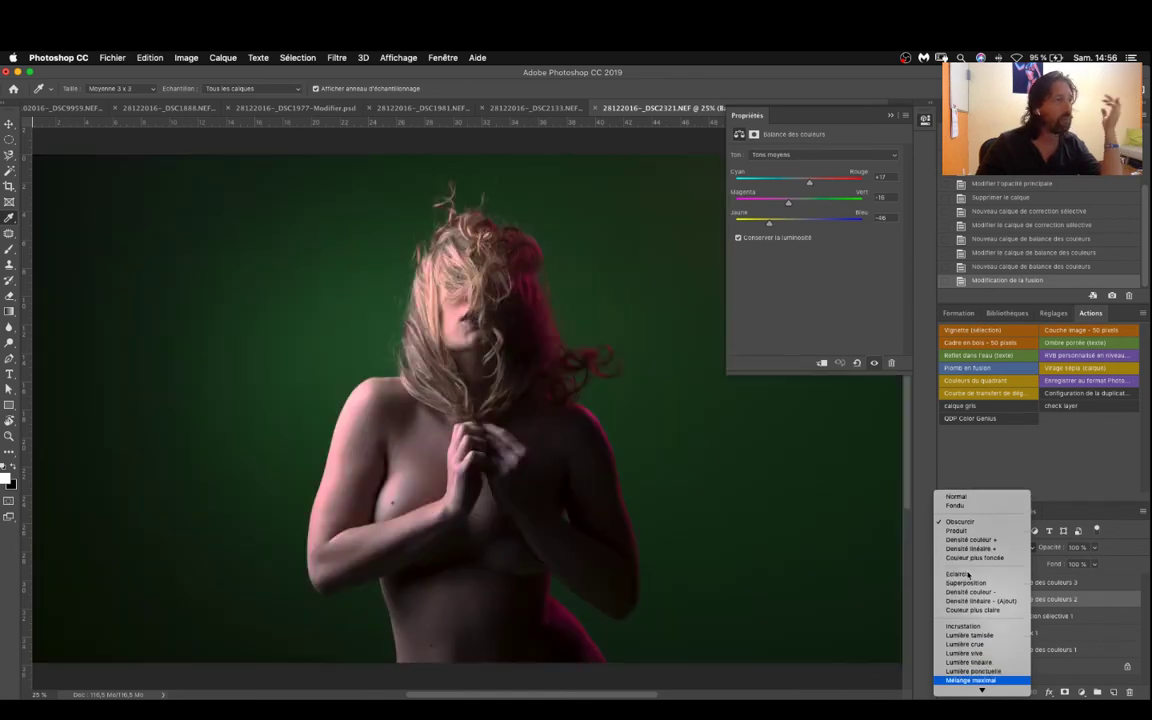
# Preview the Différence, Exclusion, Soustraction and Division blend modes on the Balance des couleurs 2 layer.
pyautogui.press('Down')
pyautogui.press('Down')
pyautogui.press('Down')
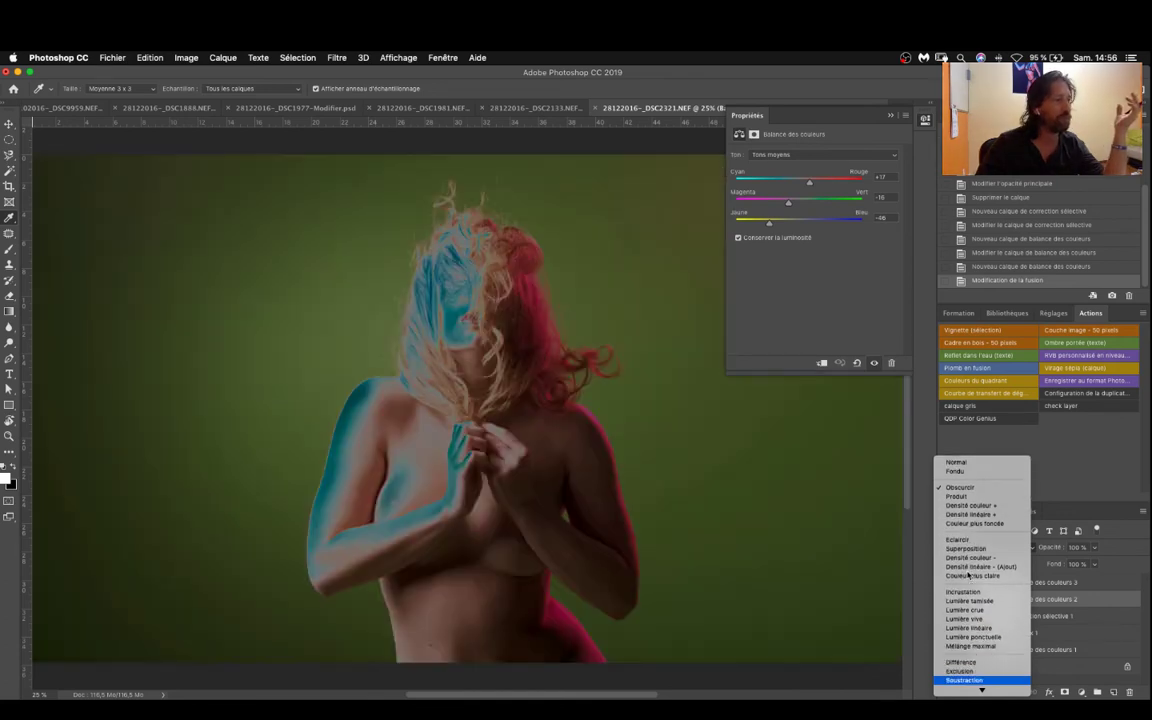
pyautogui.press('Down')
# Compare the Teinte, Saturation, Couleur and Luminosité blend modes on the Balance des couleurs 2 layer.
pyautogui.press('Down')
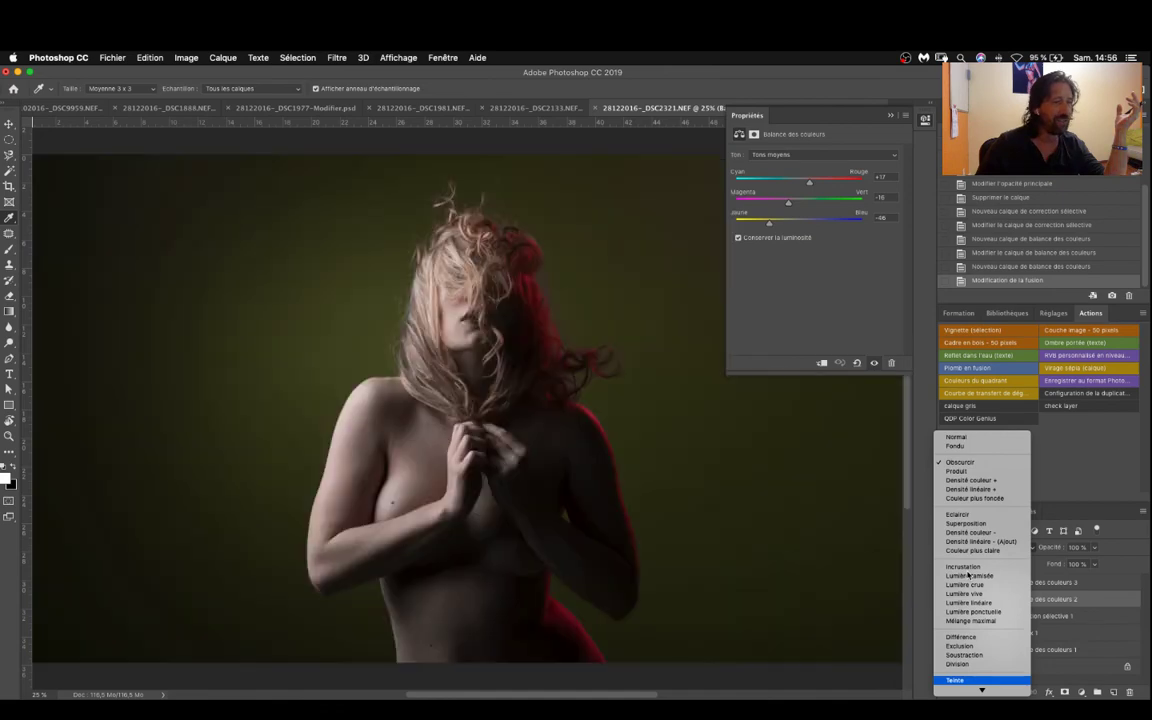
pyautogui.press('Down')
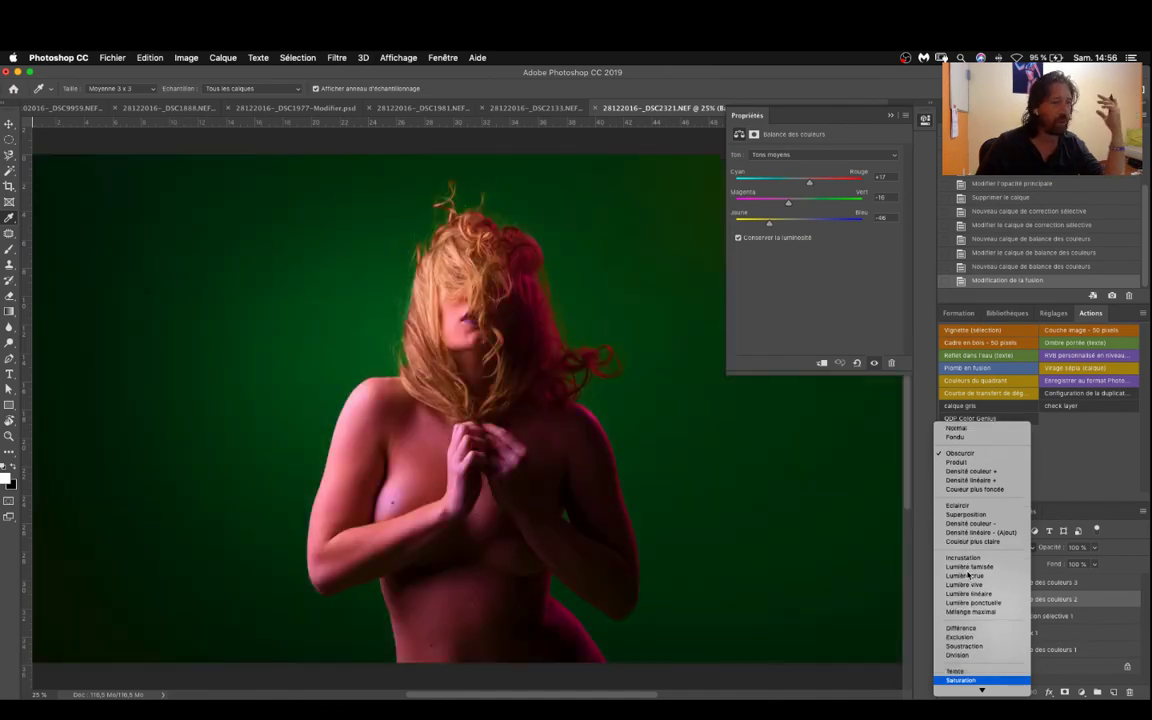
pyautogui.press('Down')
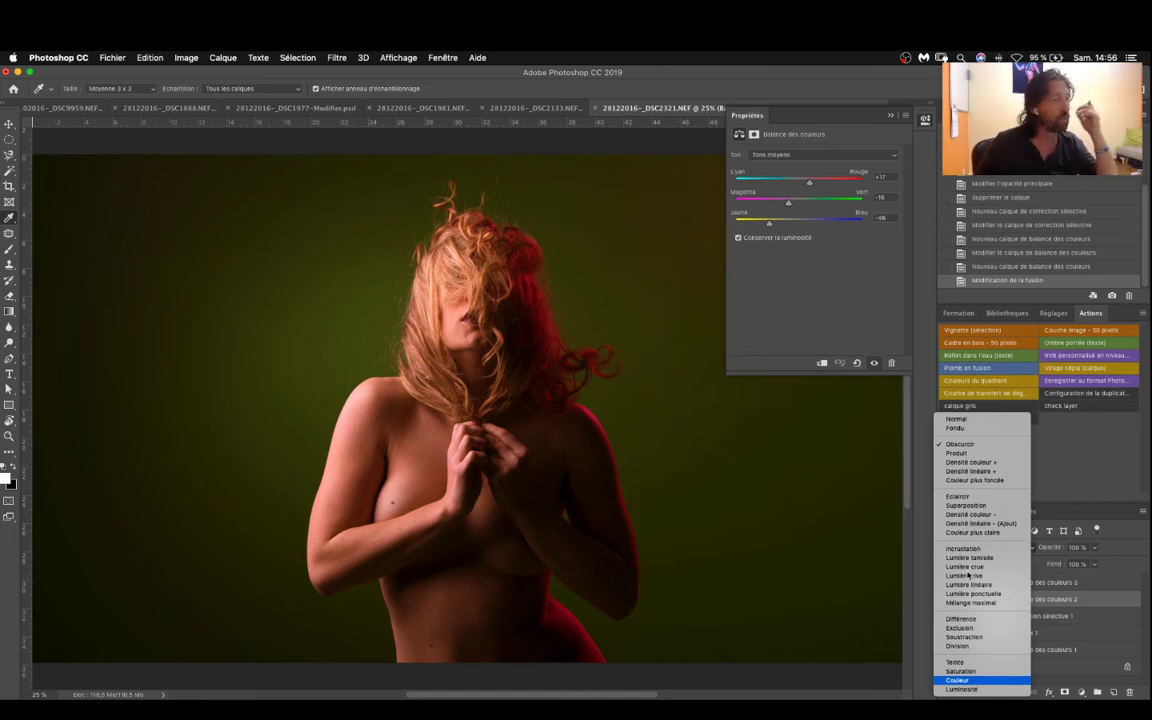
pyautogui.press('Down')
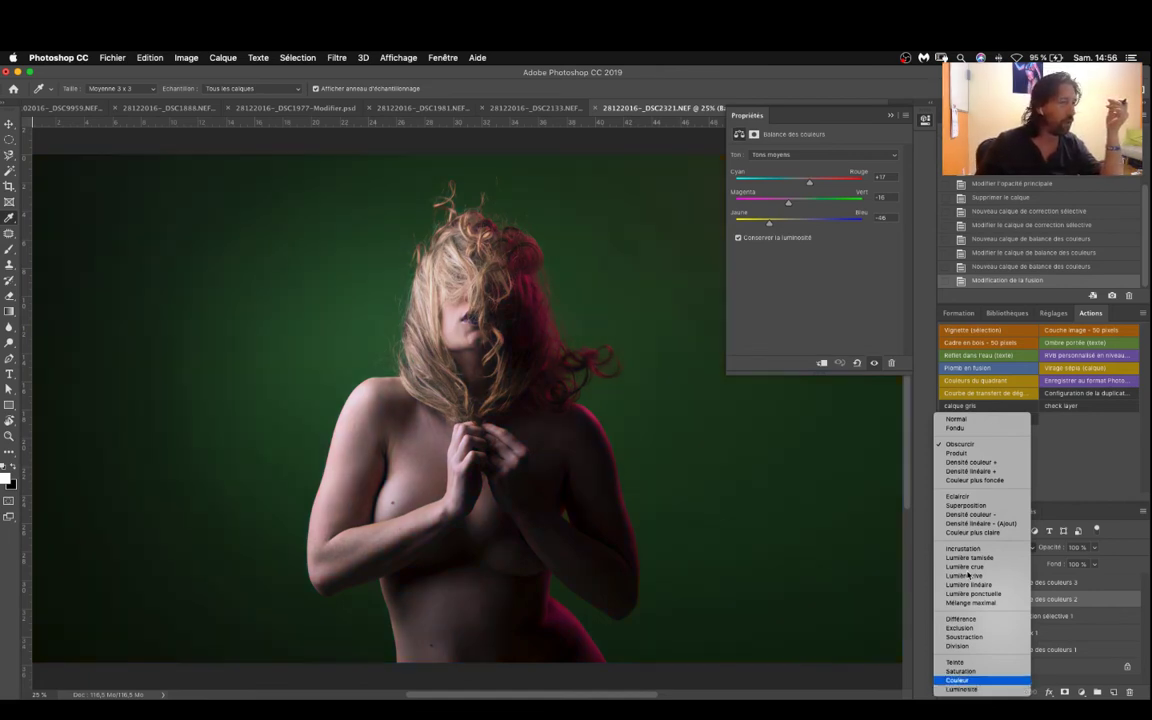
pyautogui.press('Up')
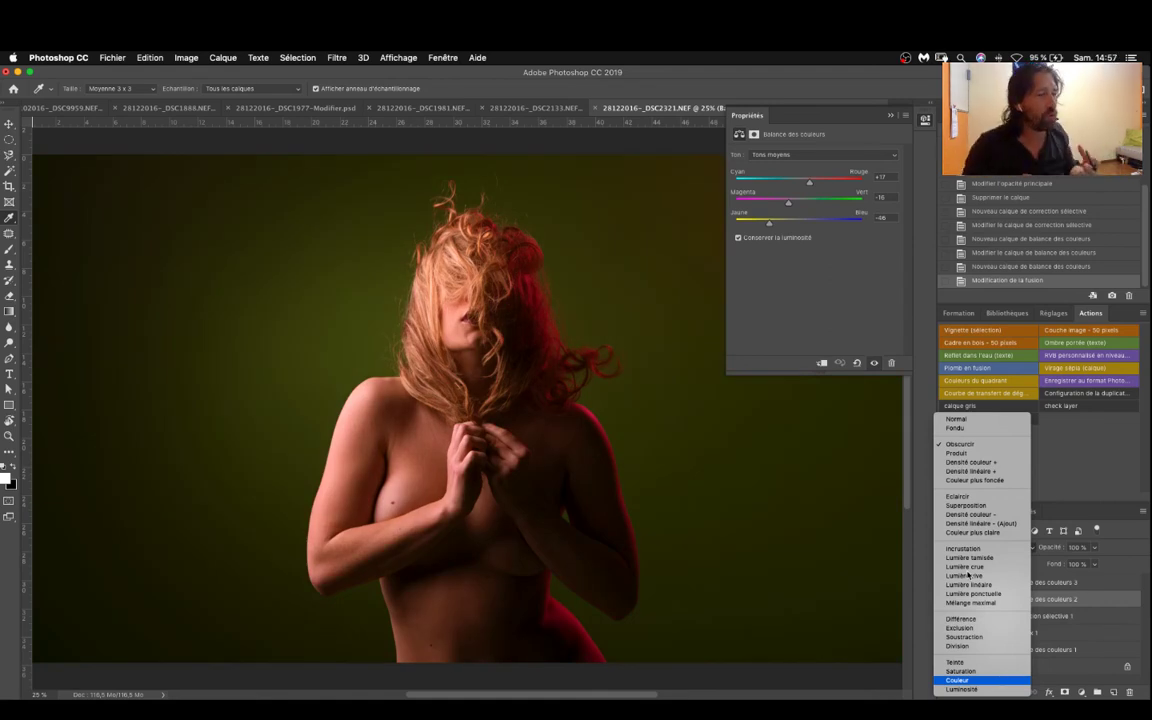
pyautogui.press('Up')
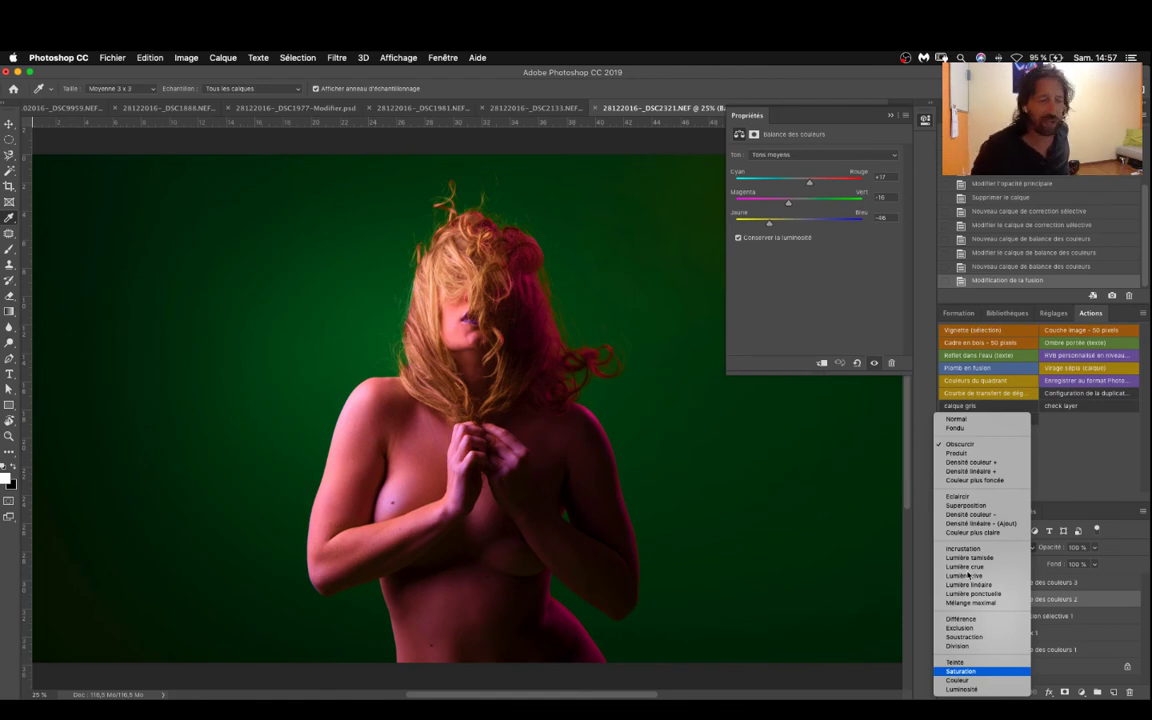
pyautogui.press('Down')
pyautogui.press('Down')
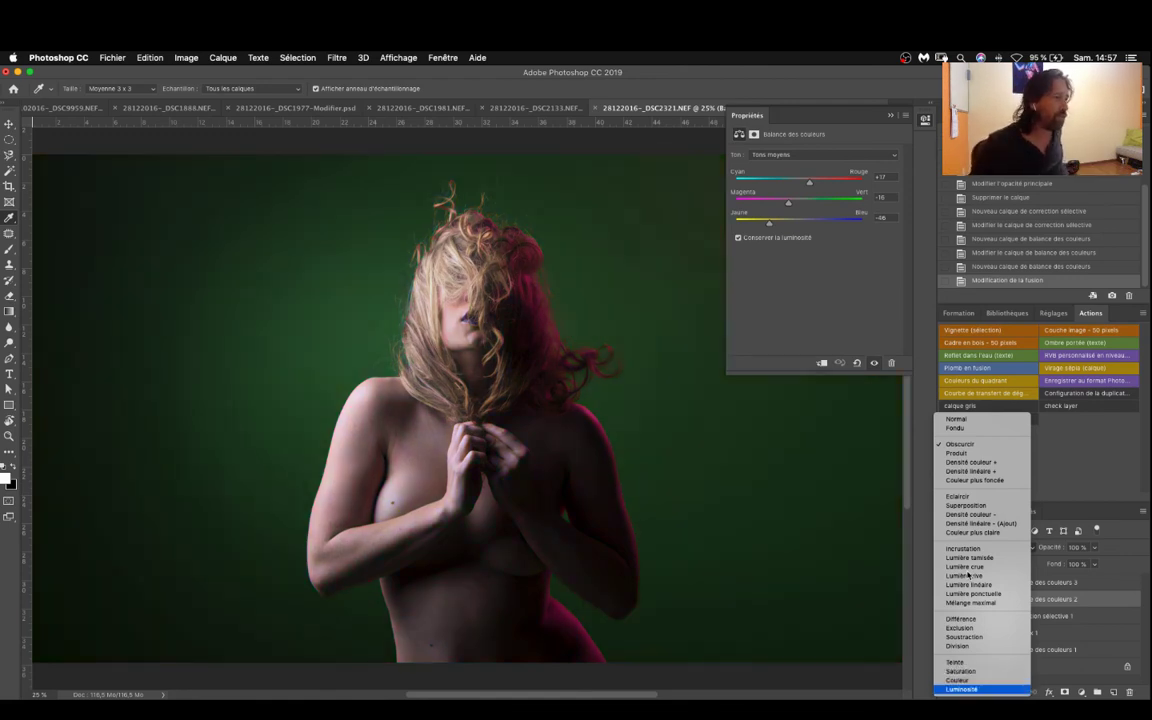
# Set the blend mode of the Balance des couleurs 2 layer to Normal and collapse its adjustment properties.
pyautogui.press('Up')
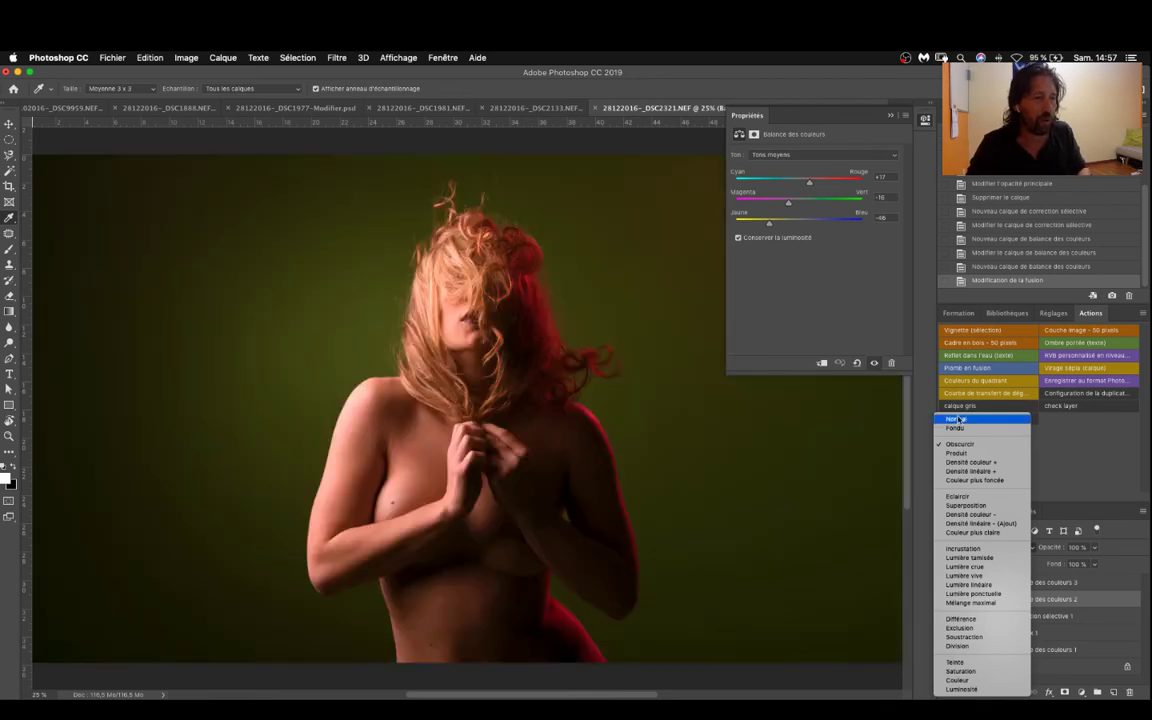
pyautogui.click(958, 419)
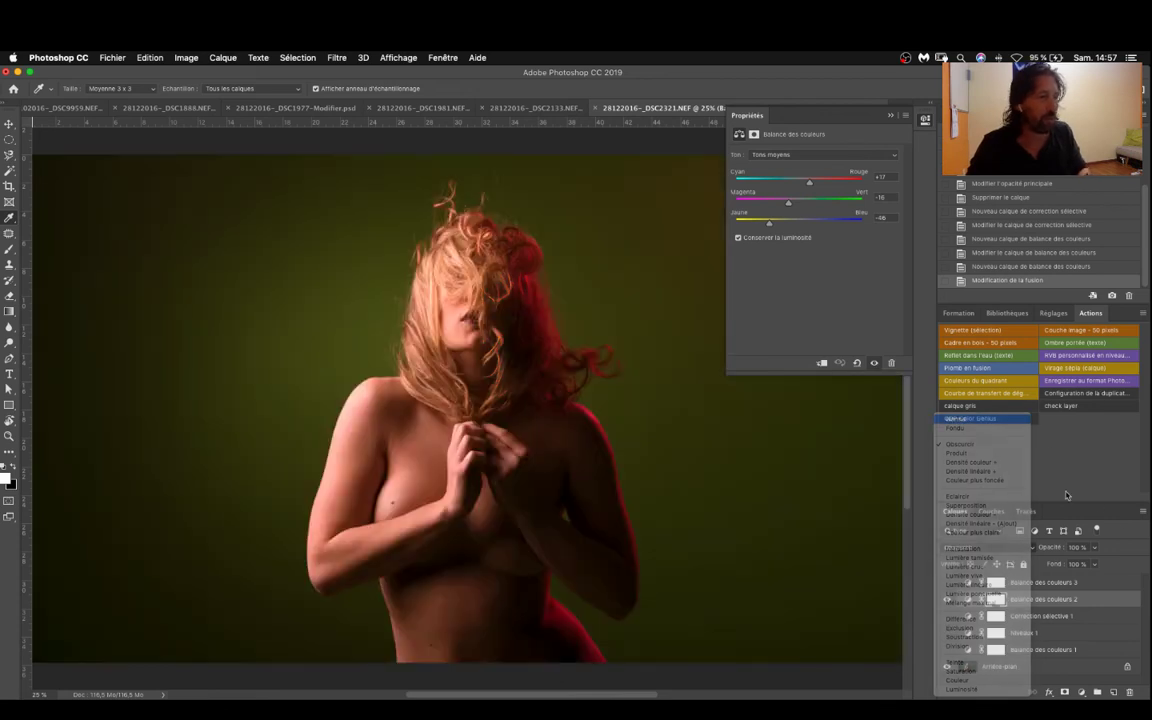
pyautogui.click(891, 117)
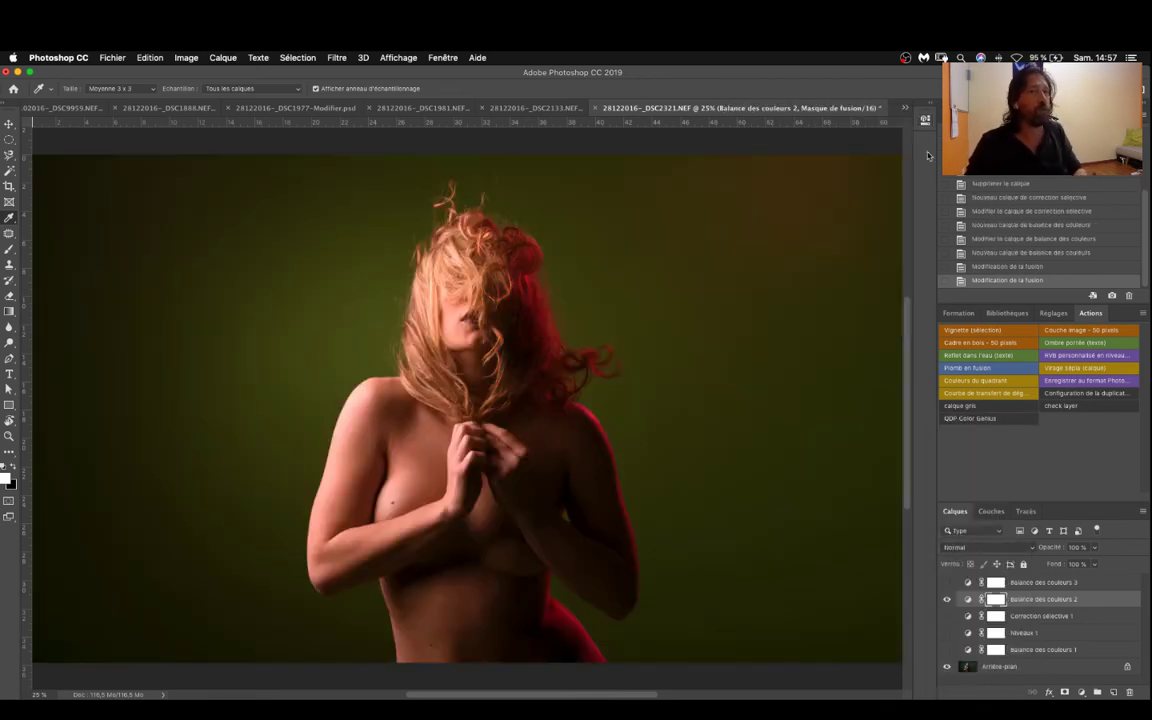